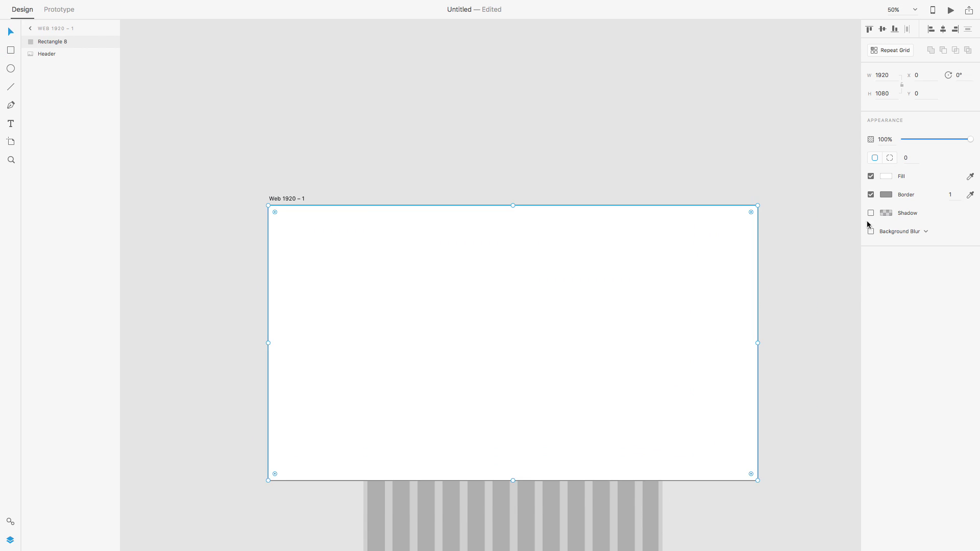
Step: Add the GRAPHICS BY ALEX title over the header photo, then open the header's context menu
key(t)
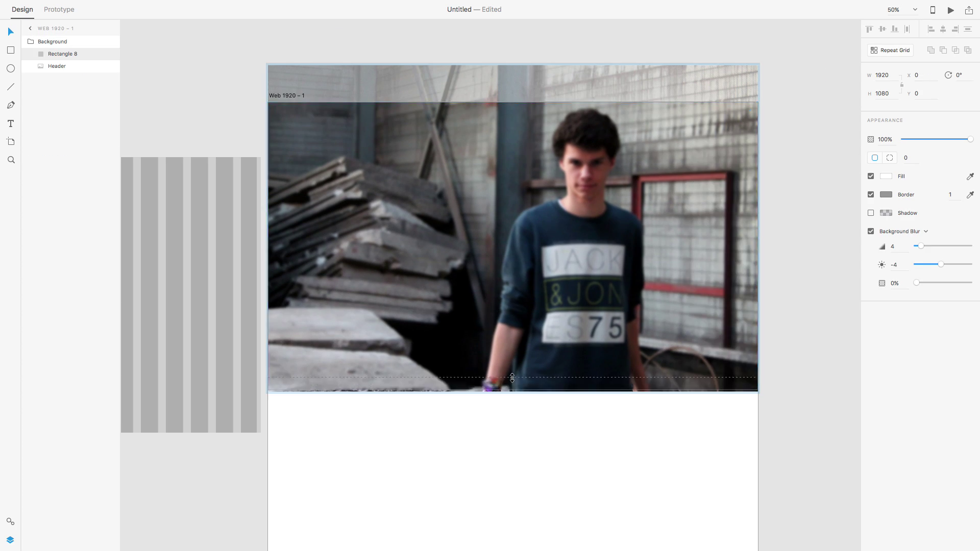
right_click(297, 156)
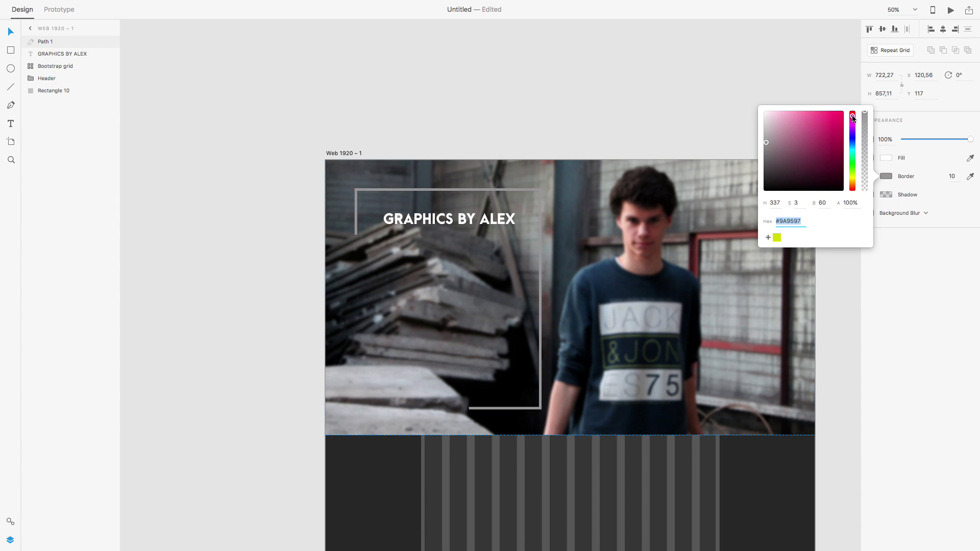
Step: Make the header frame border crimson and give the centred intro text line height 50
click(477, 414)
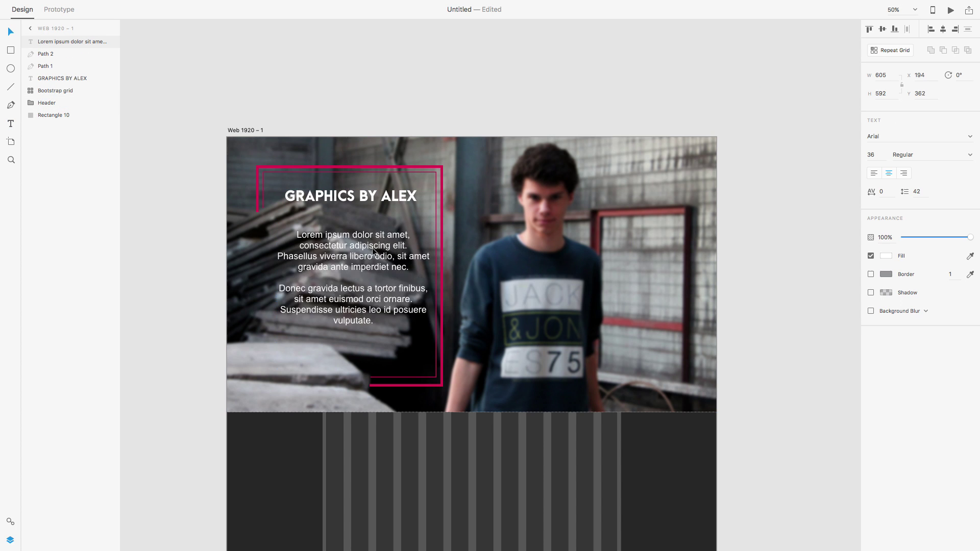
key(Return)
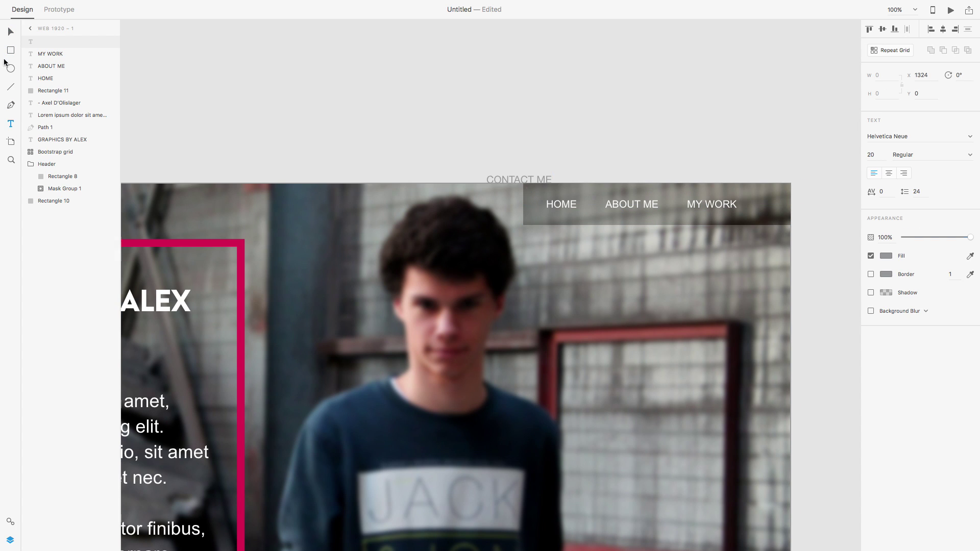
Step: Shift the HOME / ABOUT ME / MY WORK navigation labels left to align them
drag(722, 204, 673, 207)
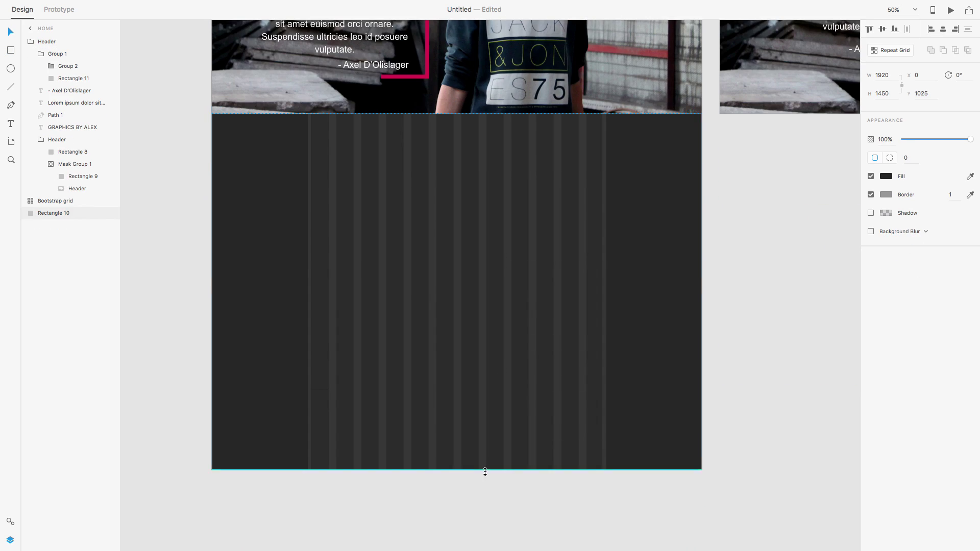
Step: Add the ABOUT ME heading in Arca Majora below the header
key(Escape)
scroll(138, 186, up, 5)
scroll(264, 191, down, 2)
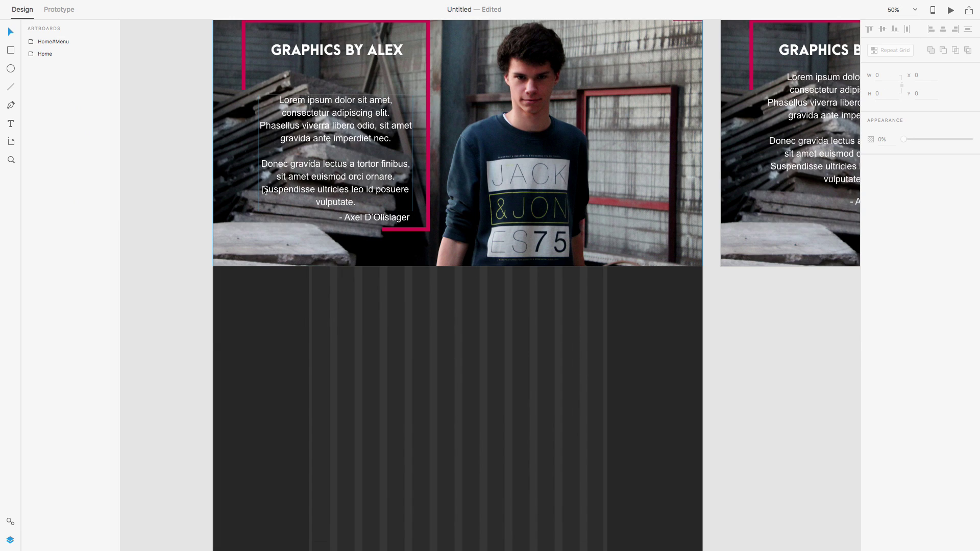
scroll(264, 191, up, 2)
scroll(536, 185, down, 5)
key(t)
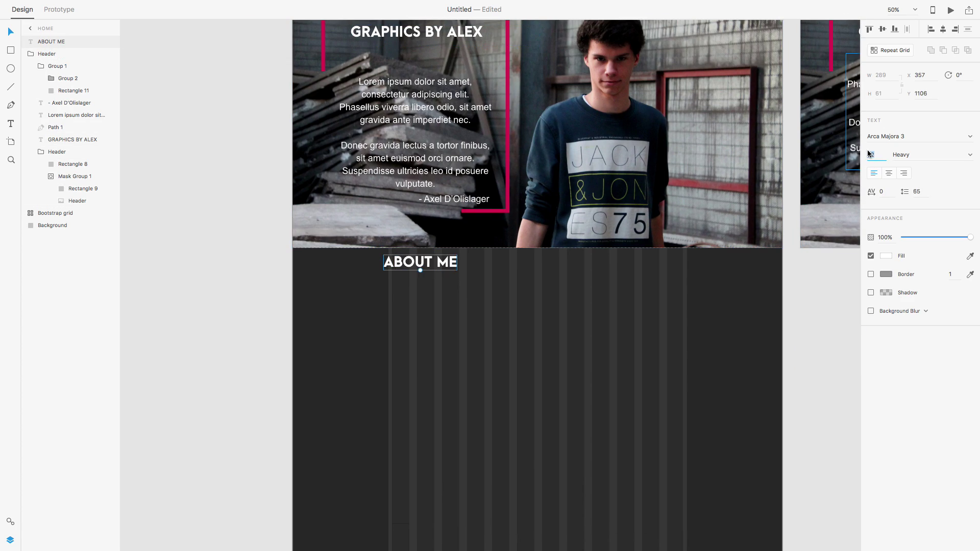
key(Escape)
Step: Place the About Me paragraph just below the heading at 100% zoom
scroll(451, 232, down, 1)
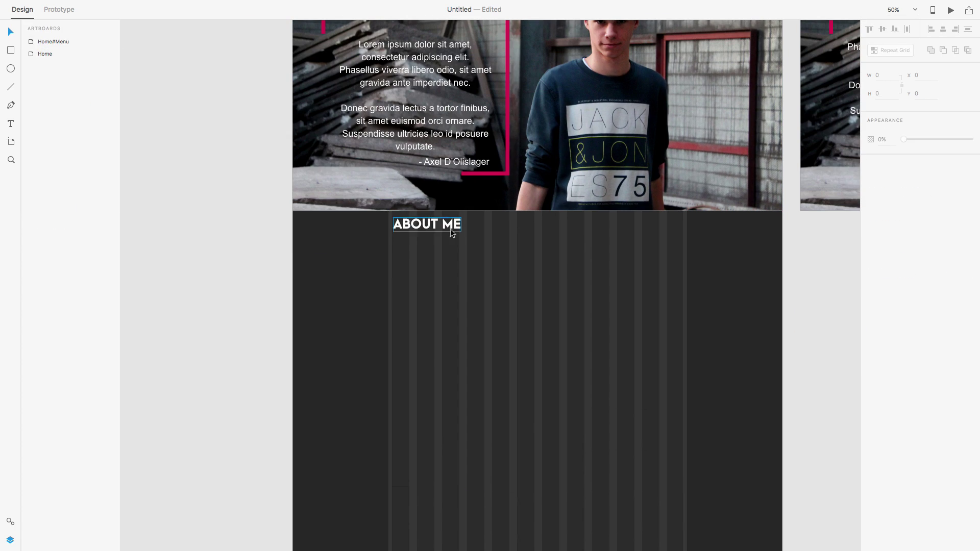
click(412, 258)
drag(522, 234, 410, 241)
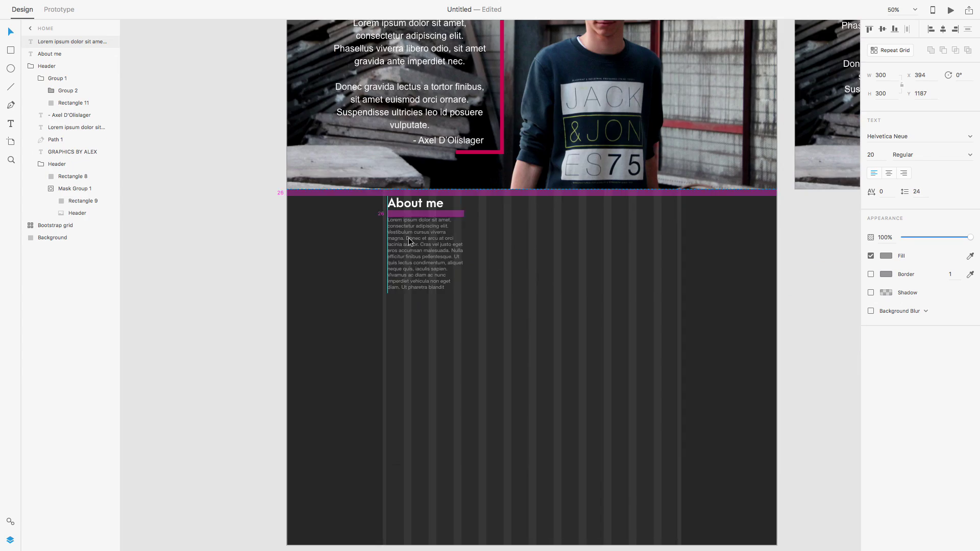
key(ctrl+plus)
click(267, 390)
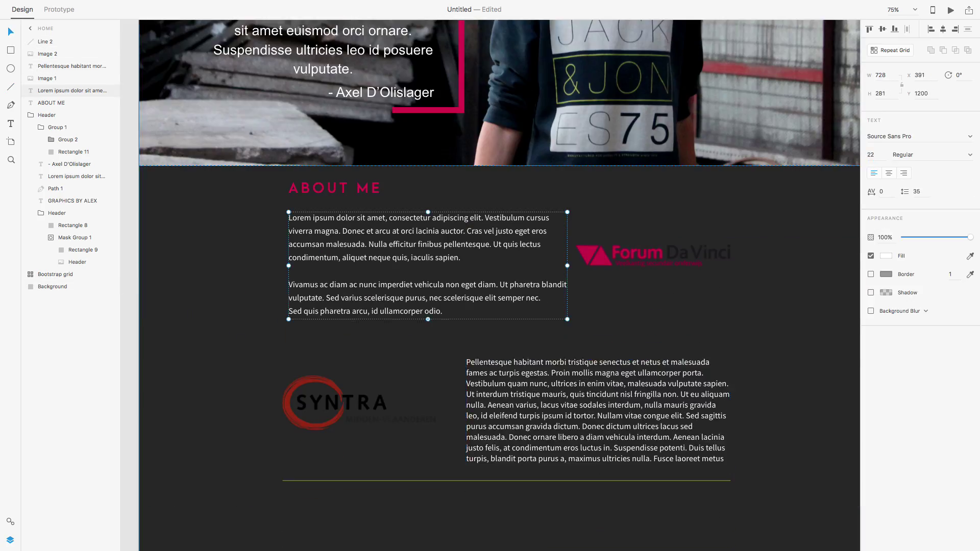
Step: Colour the About Me divider line yellow-green
click(615, 400)
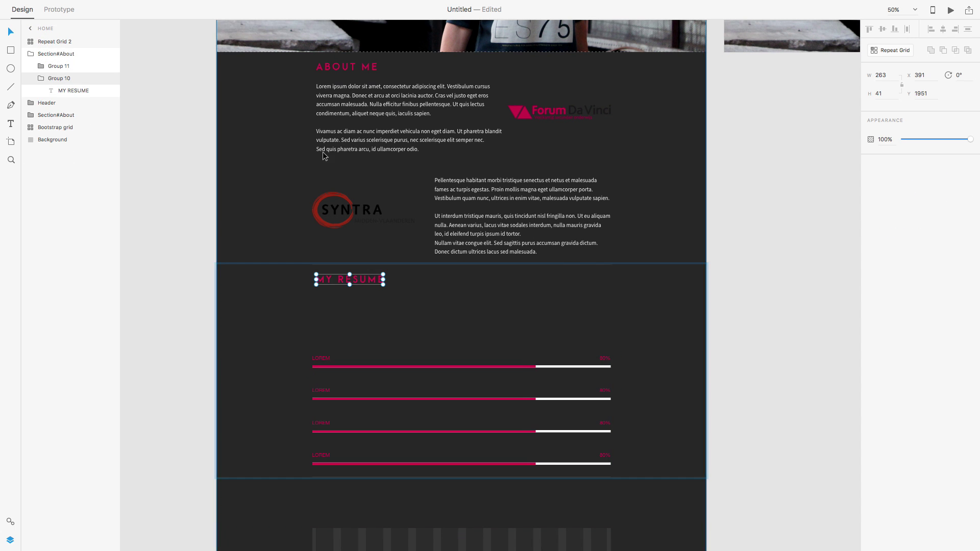
Step: Draw a white placeholder box below the MY RESUME heading
scroll(534, 303, up, 5)
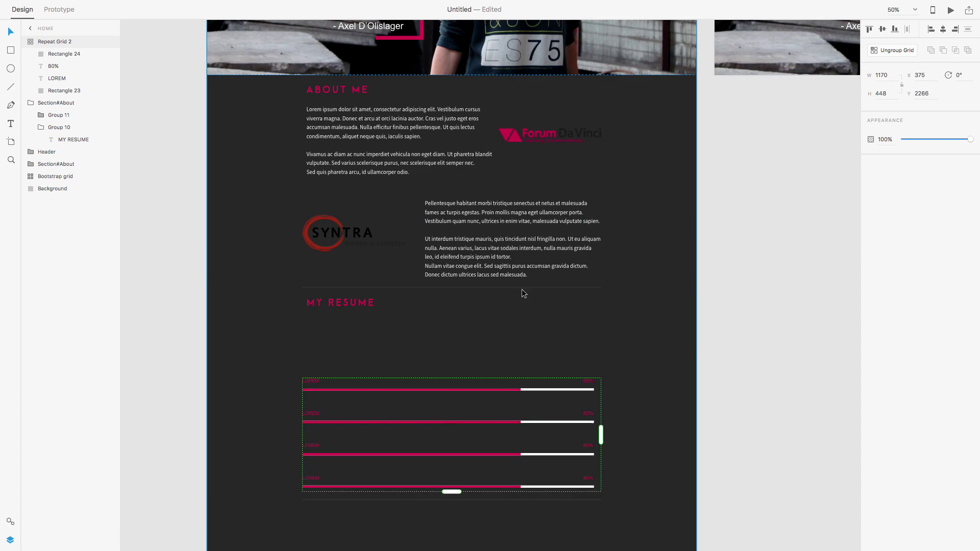
click(594, 232)
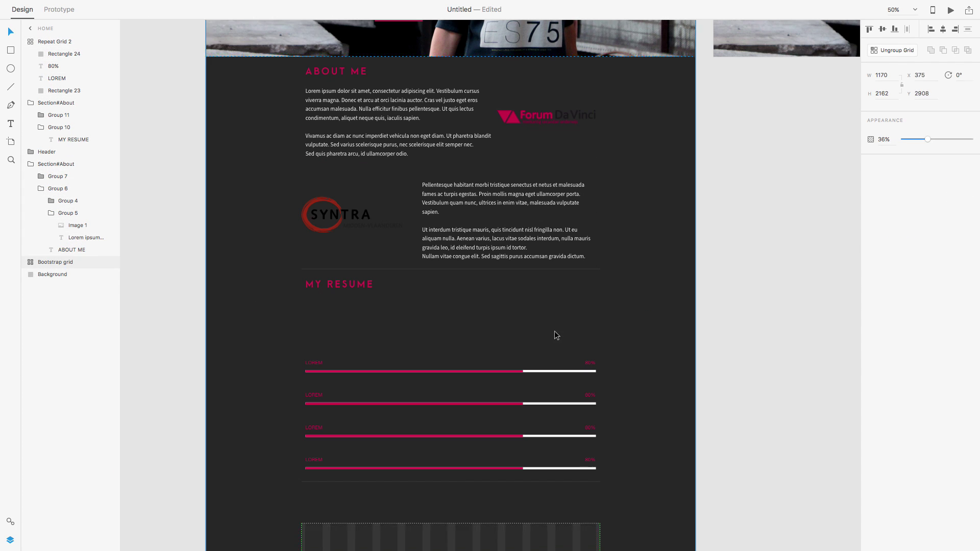
click(411, 332)
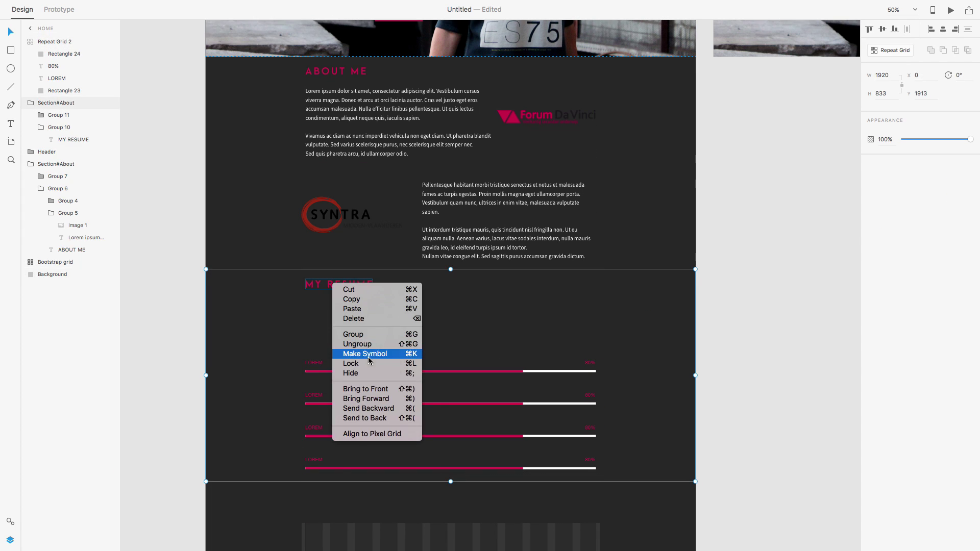
mouse_move(305, 300)
mouse_down()
mouse_move(374, 343)
mouse_move(593, 320)
mouse_up()
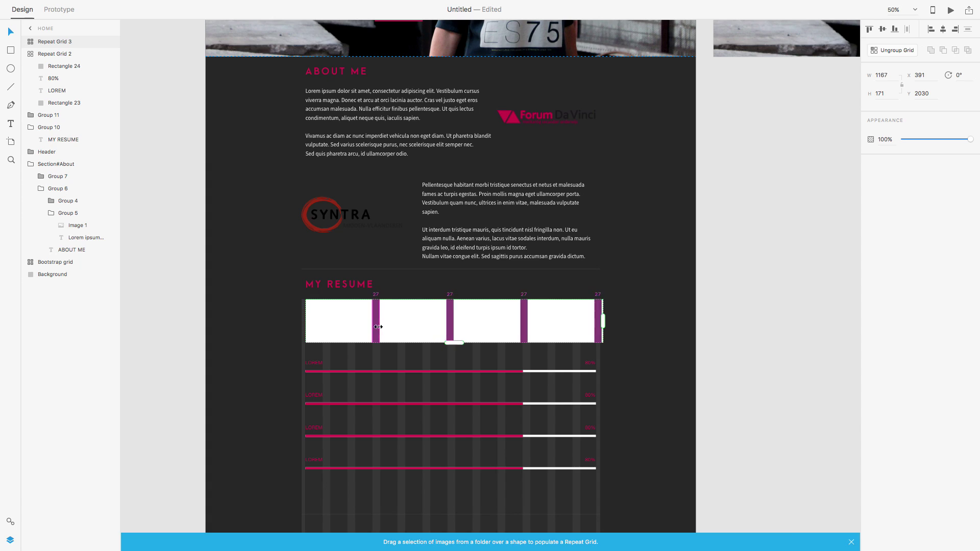
Step: Move the Bootstrap grid overlay further down the page
scroll(492, 281, up, 5)
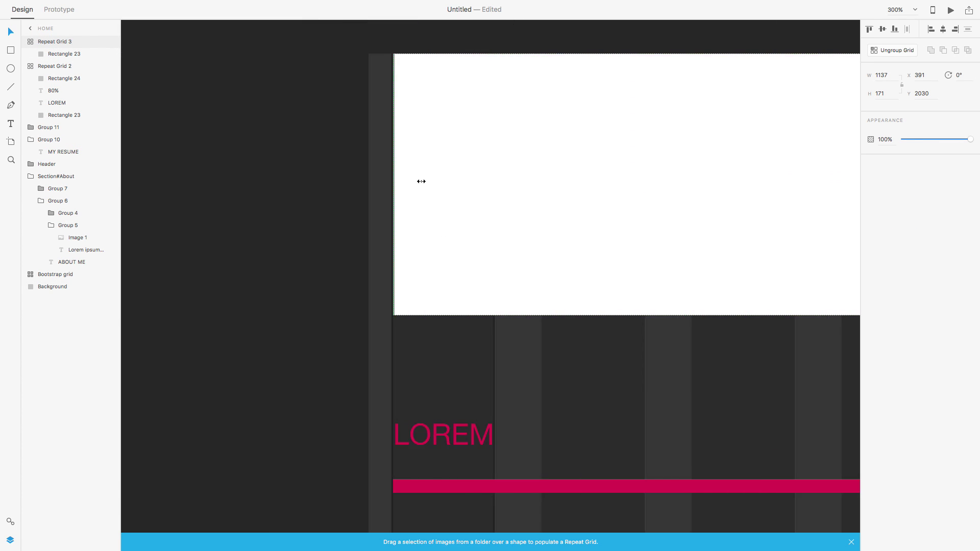
scroll(495, 295, down, 5)
click(495, 295)
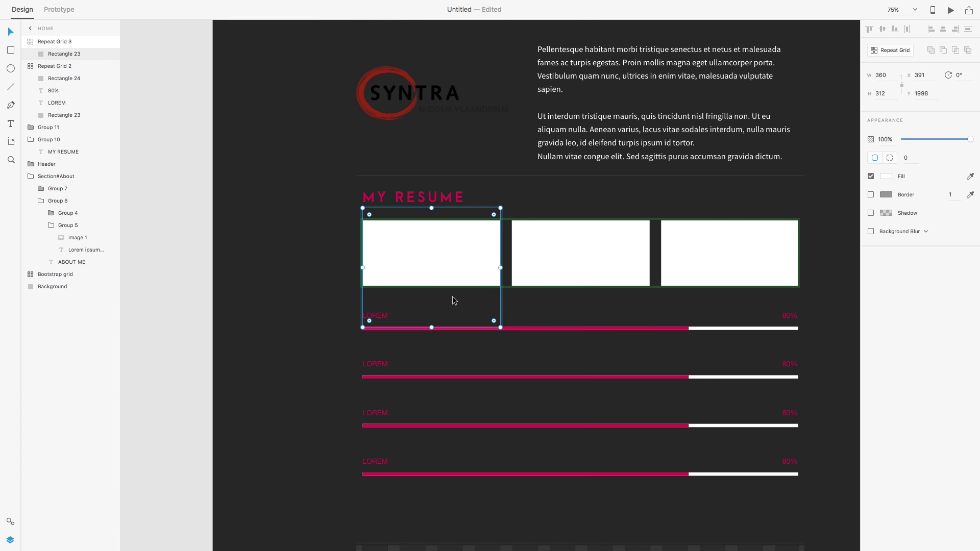
drag(495, 295, 394, 377)
scroll(394, 377, down, 5)
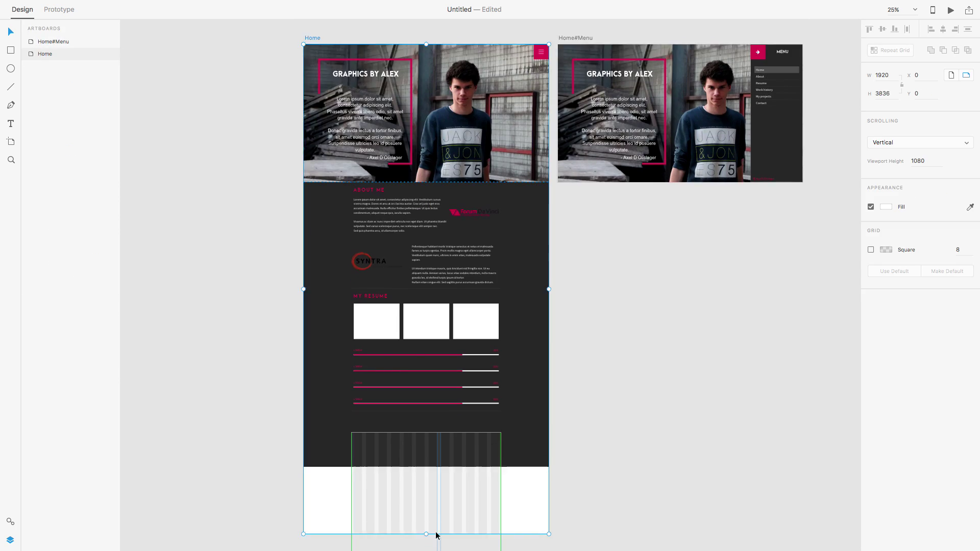
scroll(639, 271, down, 5)
Step: Trace the monitor outline with a rectangle and duplicate it
scroll(639, 271, up, 5)
key(r)
drag(446, 233, 286, 121)
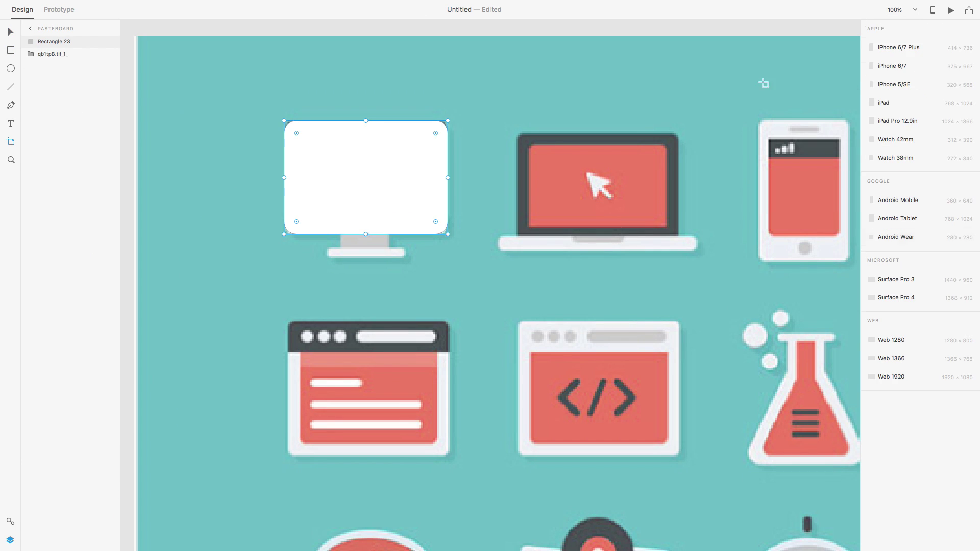
scroll(449, 161, up, 5)
drag(519, 449, 519, 401)
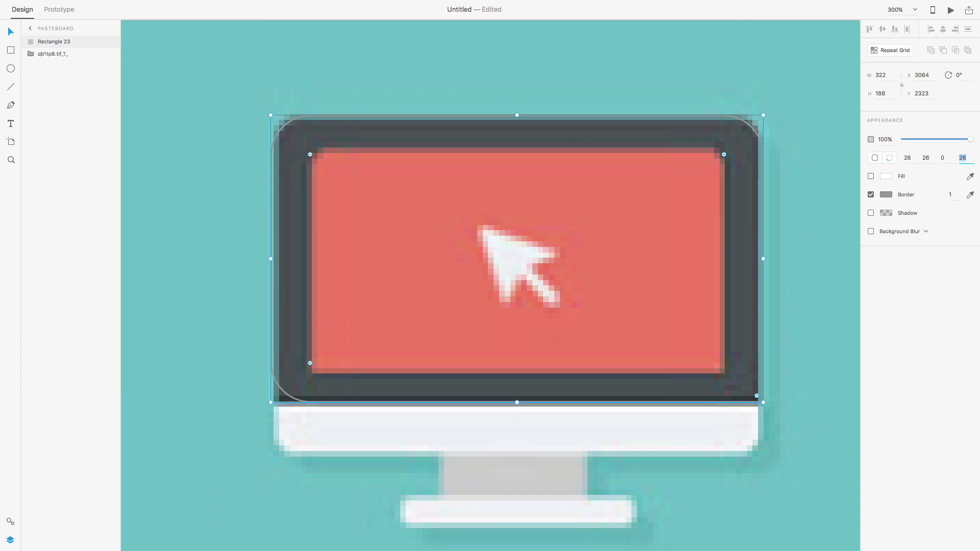
key(super+d)
Step: Add a rectangle over the monitor screen with an arrow pointer glyph
drag(313, 113, 728, 338)
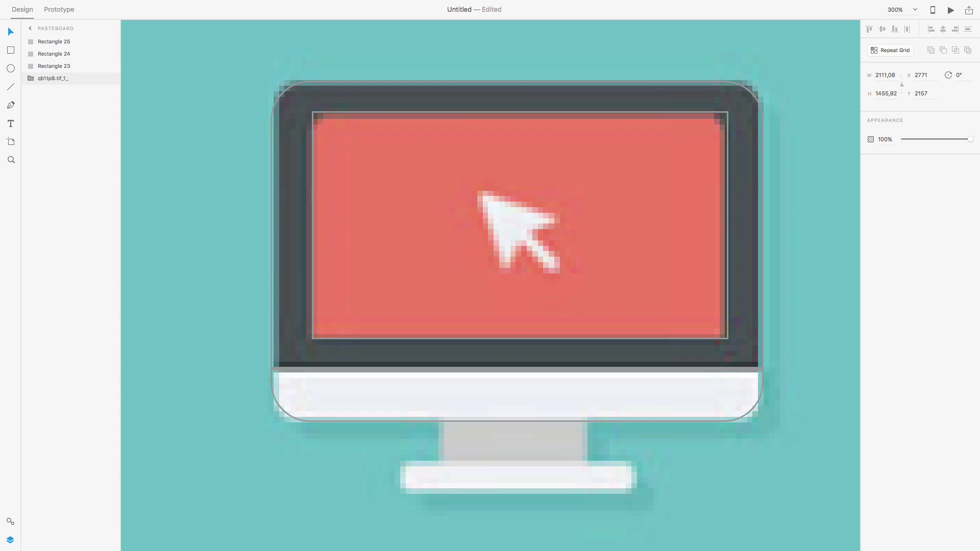
key(super+v)
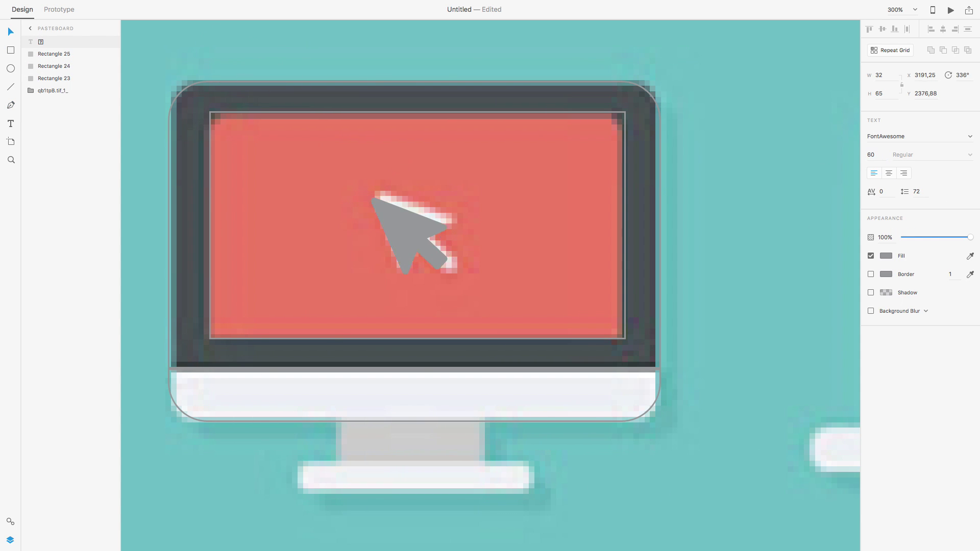
key(r)
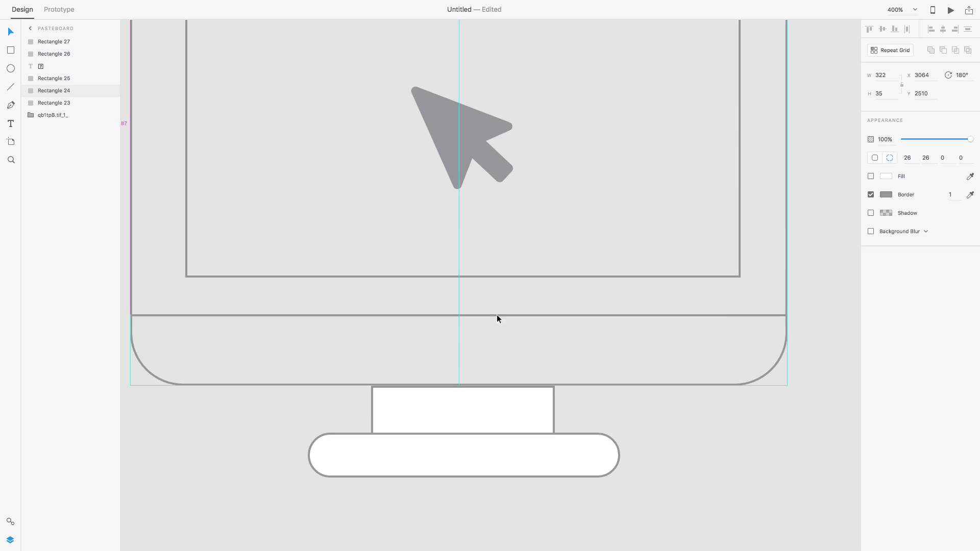
key(super+1)
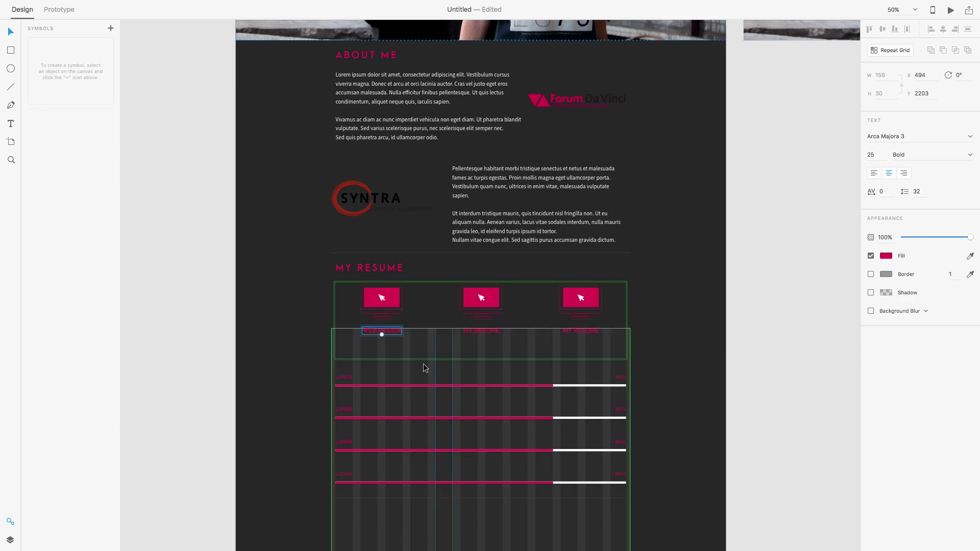
Step: Restore the Web design, Development and Design card labels and white card backgrounds
key(ctrl+equal)
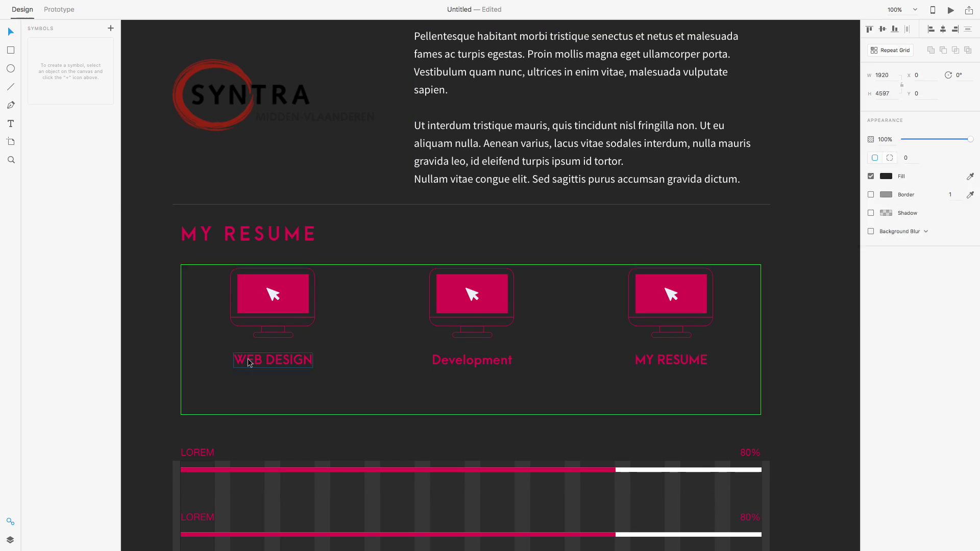
key(ctrl+z)
key(ctrl+z)
key(ctrl+z)
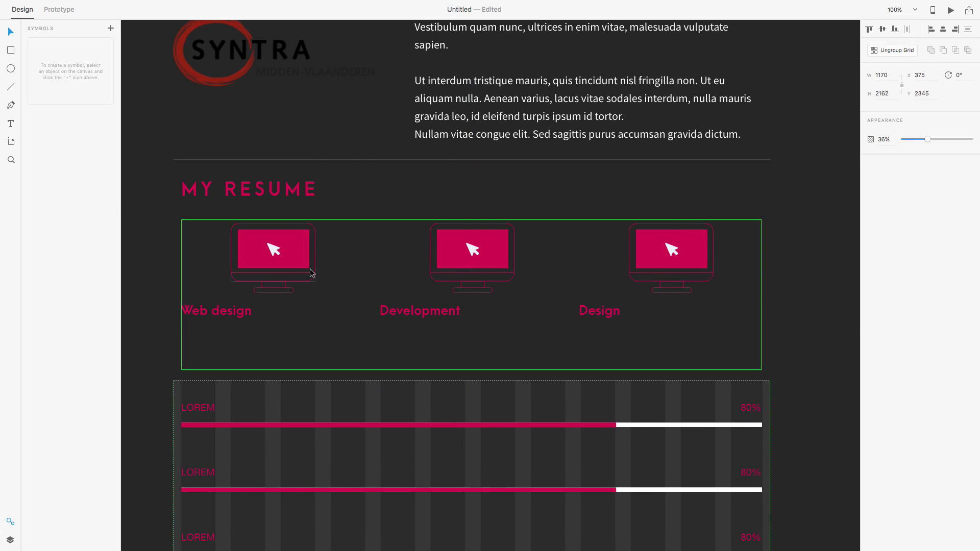
key(ctrl+z)
key(ctrl+z)
key(ctrl+z)
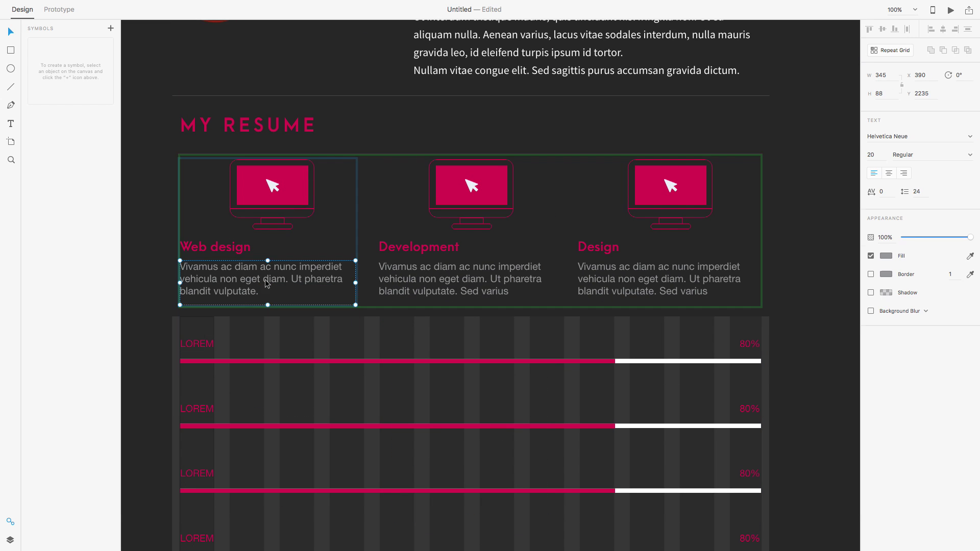
key(ctrl+z)
key(ctrl+z)
key(ctrl+z)
key(ctrl+minus)
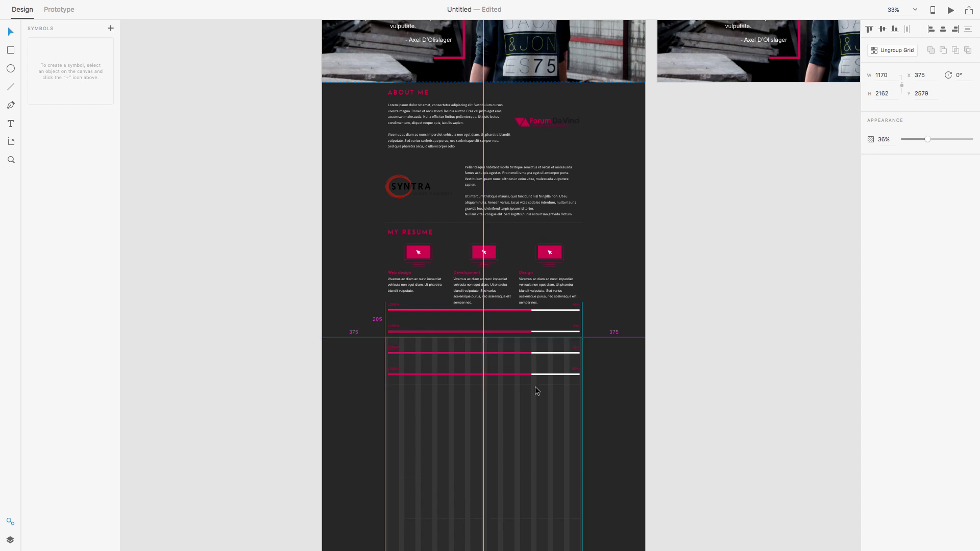
key(ctrl+z)
key(ctrl+z)
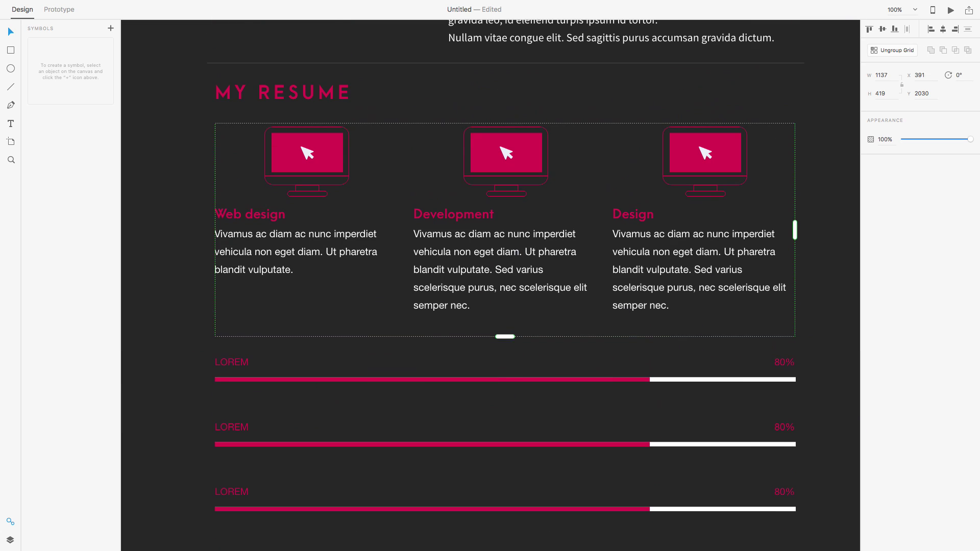
key(ctrl+shift+z)
Step: Apply a background blur to the cards and settle the grey resume band
key(ctrl+shift+z)
right_click(328, 256)
click(882, 236)
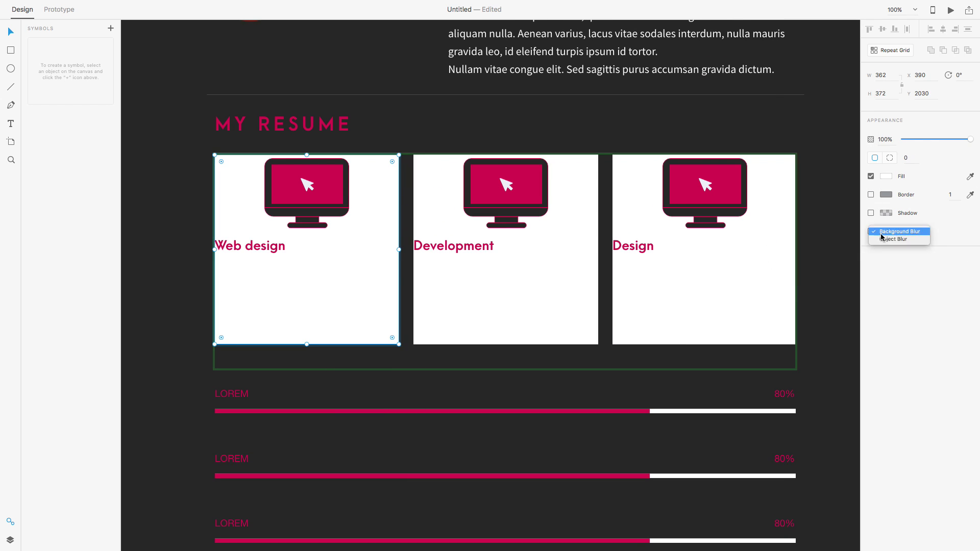
click(242, 250)
key(ctrl+shift+z)
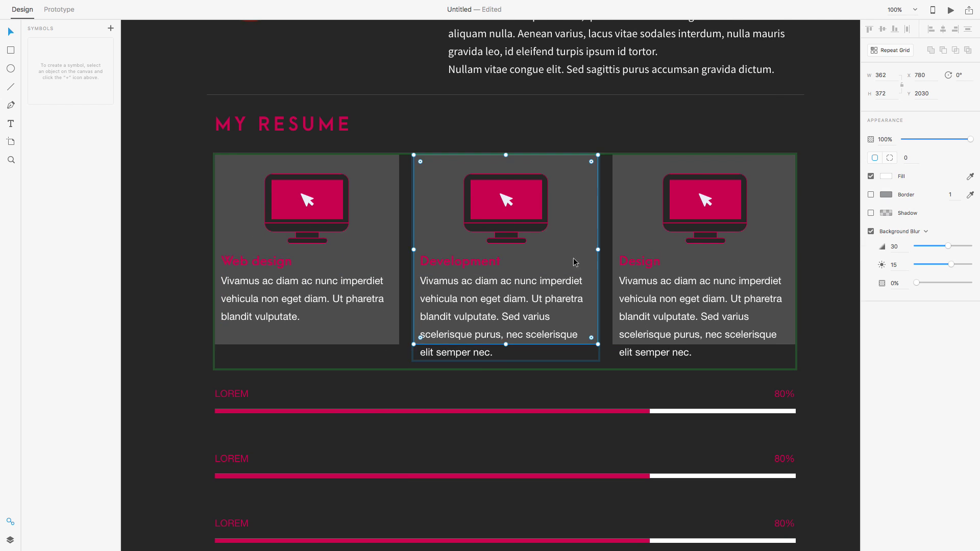
key(ctrl+shift+z)
key(ctrl+shift+z)
key(ctrl+shift+z)
key(ctrl+z)
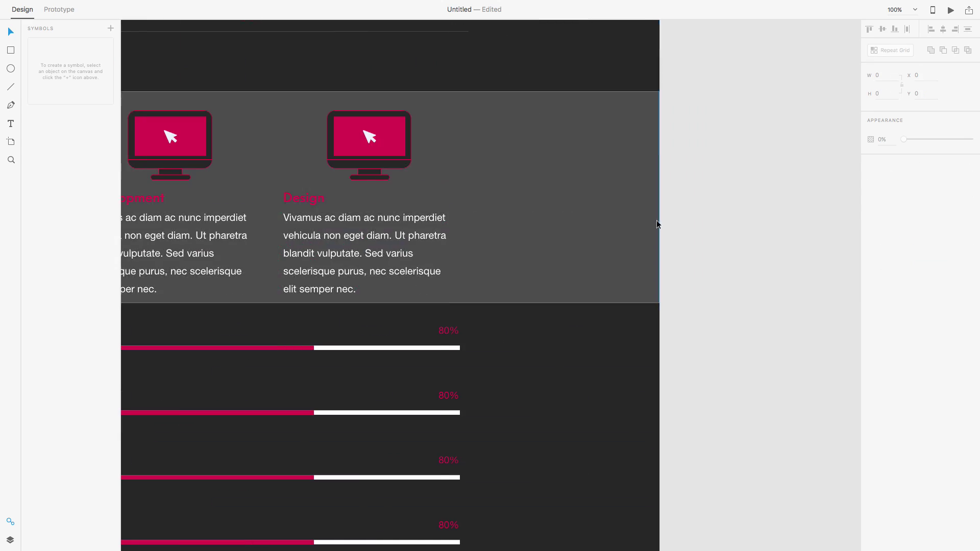
key(ctrl+z)
key(ctrl+z)
key(ctrl+z)
key(ctrl+z)
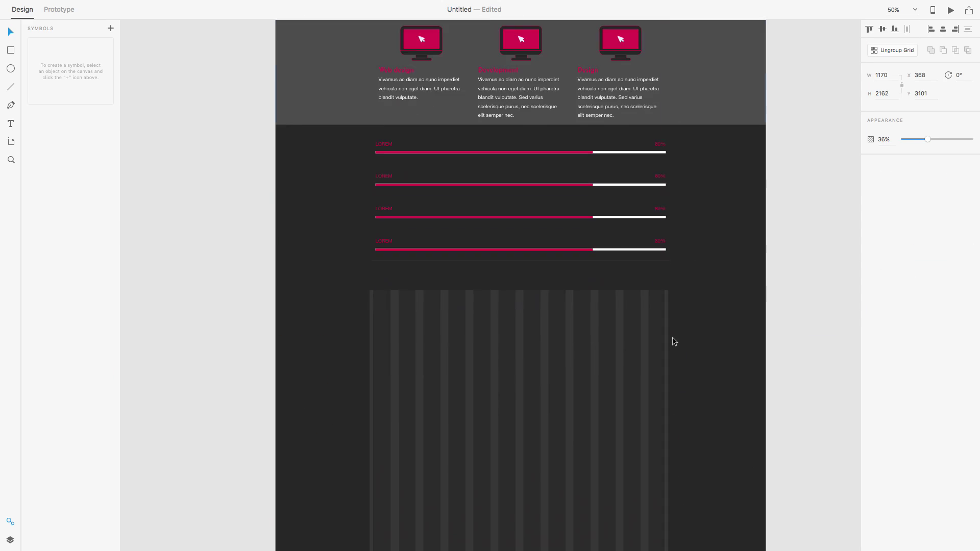
key(ctrl+z)
Step: Group the About and Resume content as Section#About and Section#Resume and lock them
key(ctrl+z)
key(ctrl+z)
key(ctrl+z)
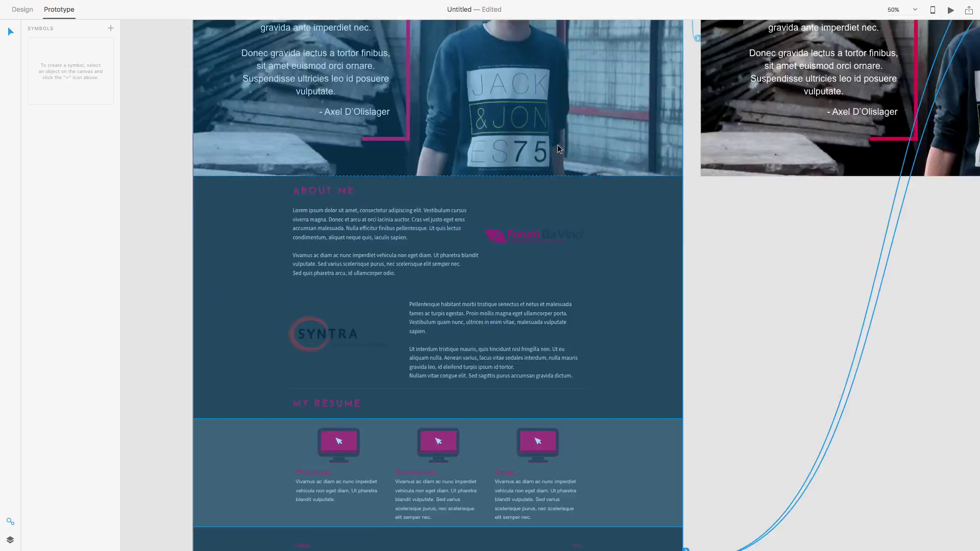
key(ctrl+z)
key(ctrl+z)
key(ctrl+z)
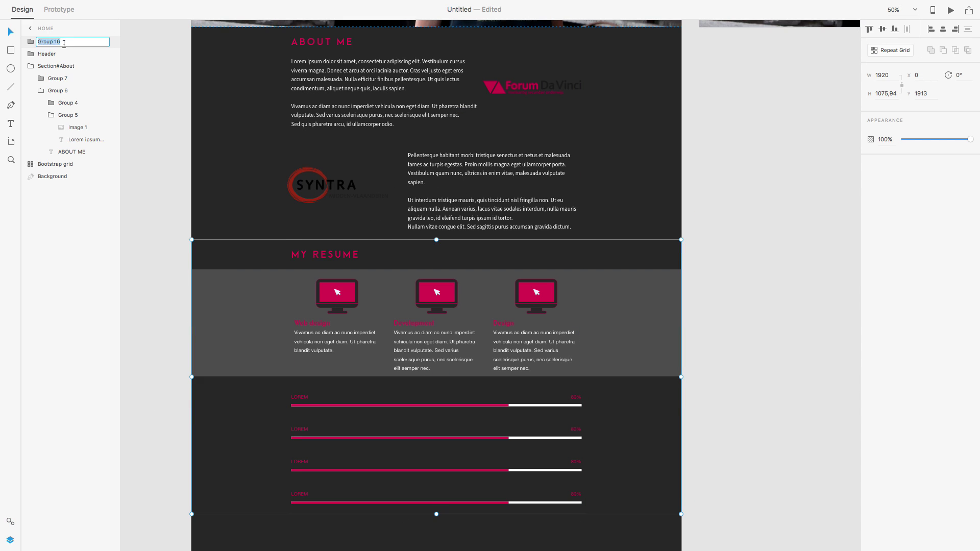
key(ctrl+z)
key(ctrl+z)
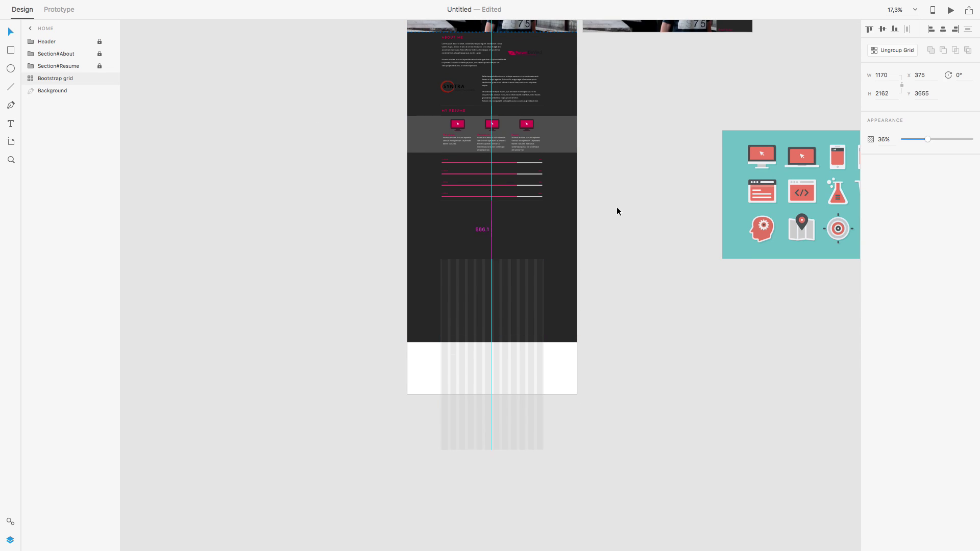
key(ctrl+z)
key(ctrl+z)
key(ctrl+z)
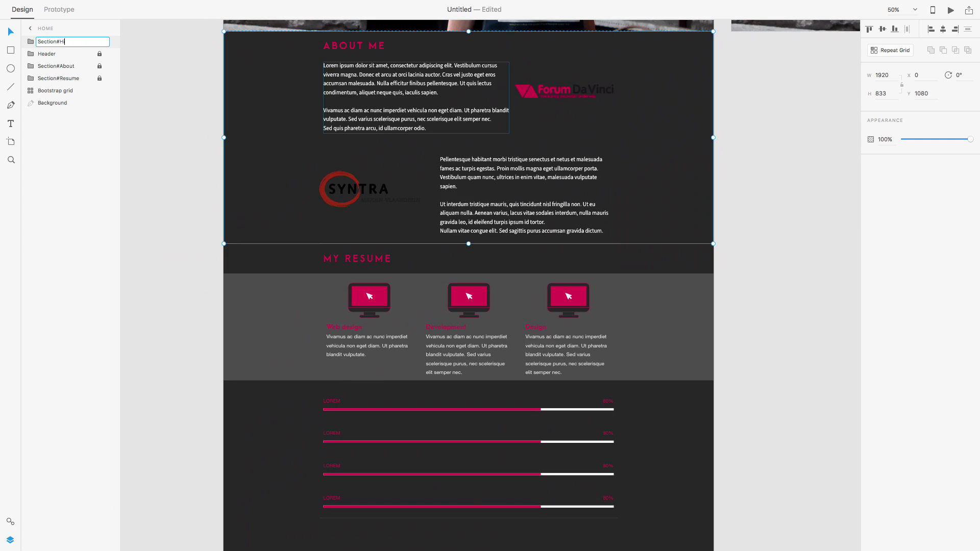
key(ctrl+z)
key(ctrl+z)
key(ctrl+z)
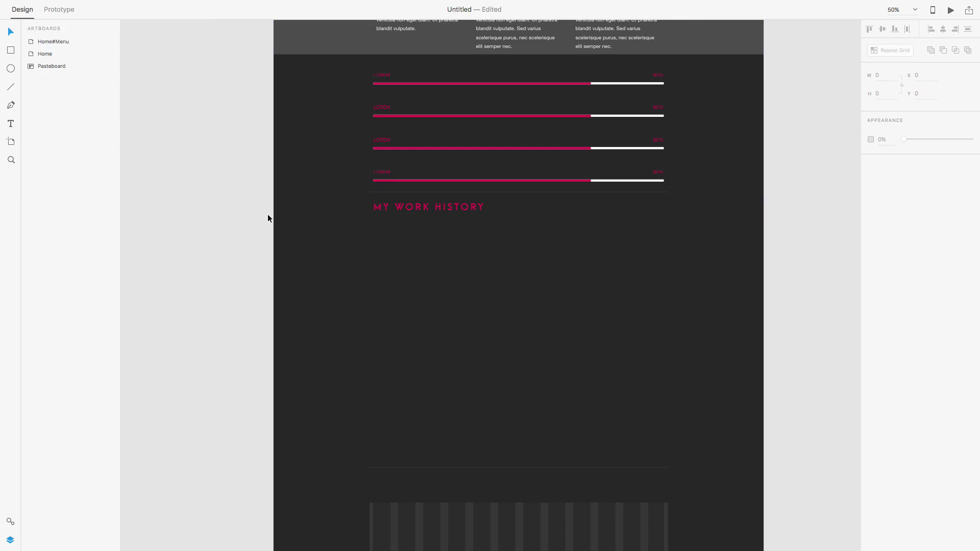
key(ctrl+z)
key(ctrl+z)
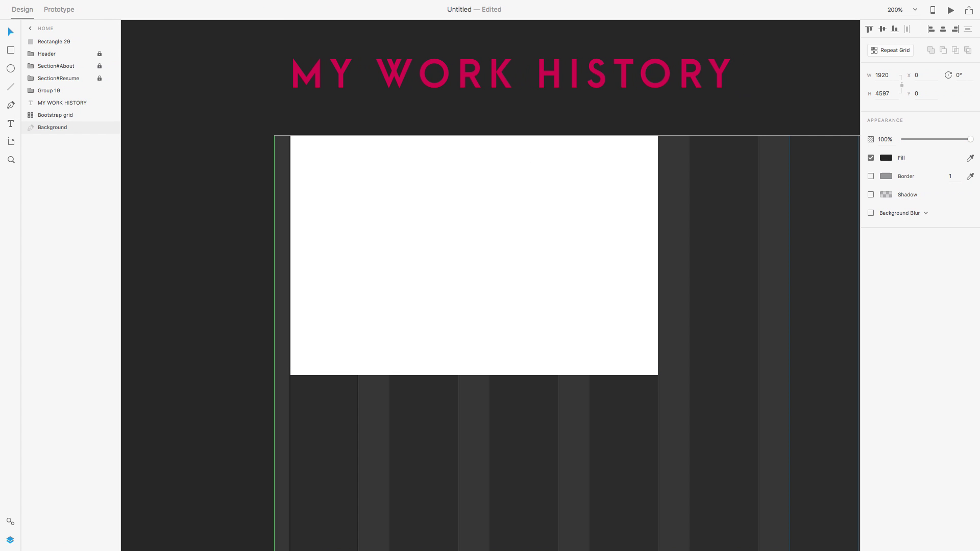
Step: Add the March 2015 - Today date text with a pink line on the rectangle
key(t)
click(334, 159)
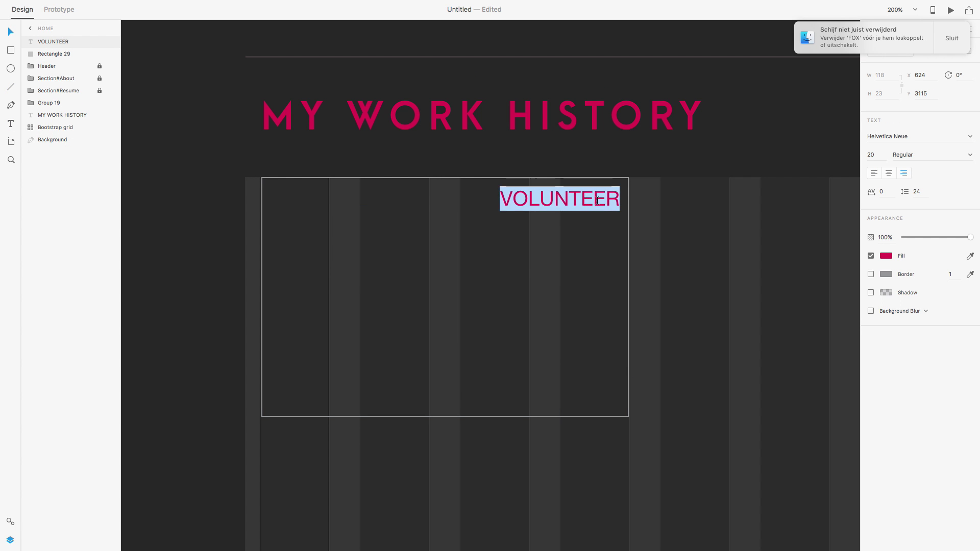
click(886, 158)
click(776, 278)
double_click(522, 201)
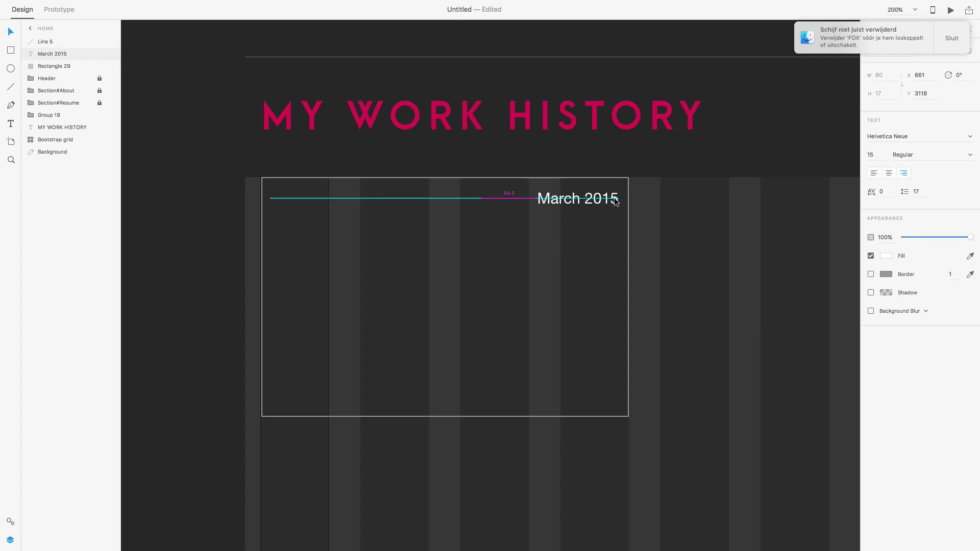
click(722, 237)
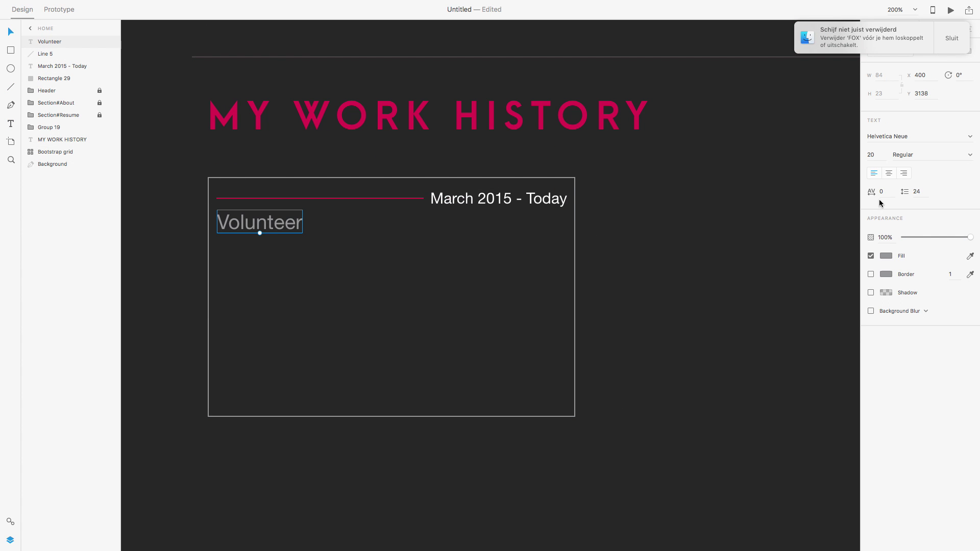
Step: Style VOLUNTEER as a bold pink heading and widen the JC DEN EGLANTIER subtitle spacing
key(super+a)
key(super+alt+v)
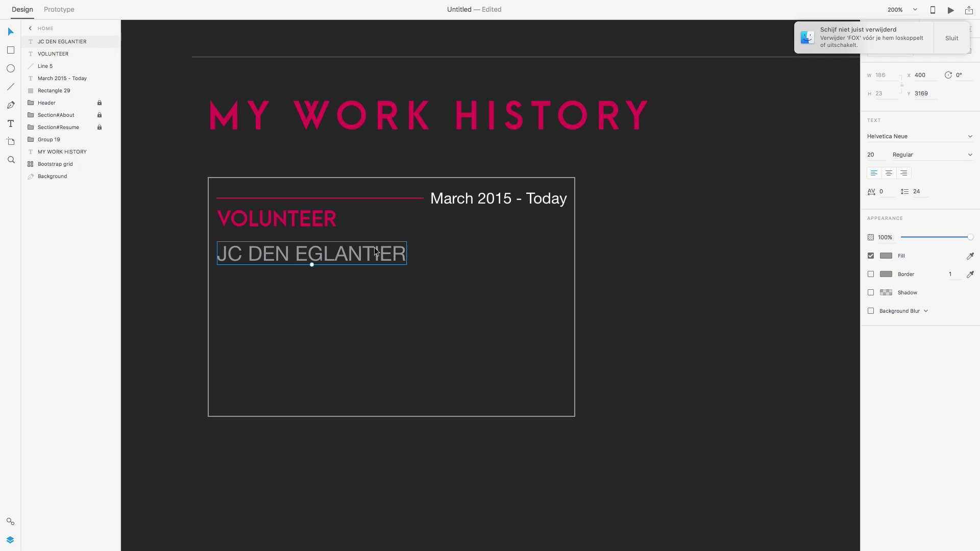
double_click(298, 255)
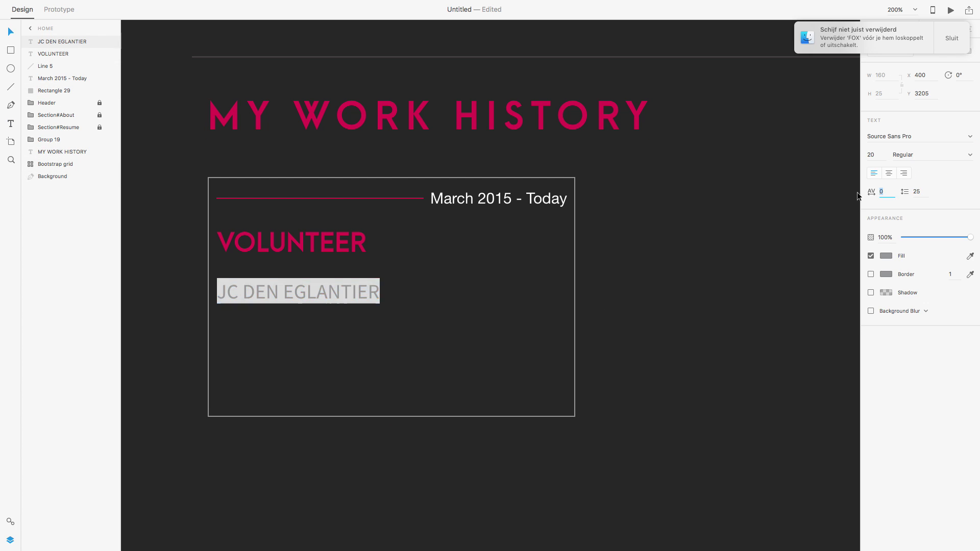
key(super+alt+v)
scroll(490, 286, down, 3)
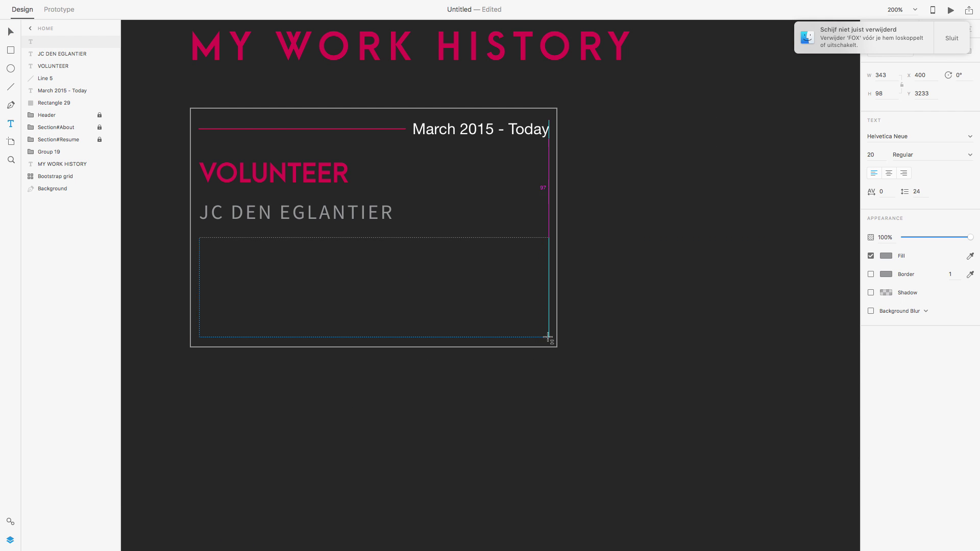
Step: Add the description and underline, then repeat the entry across the row
text(Aliquam sit amet sem ac justo accumsan tincidunt. In lectus eros, aliquam a velit vel, lobortis maximus ligula.)
click(886, 256)
drag(199, 237, 531, 236)
key(super+minus)
key(super+minus)
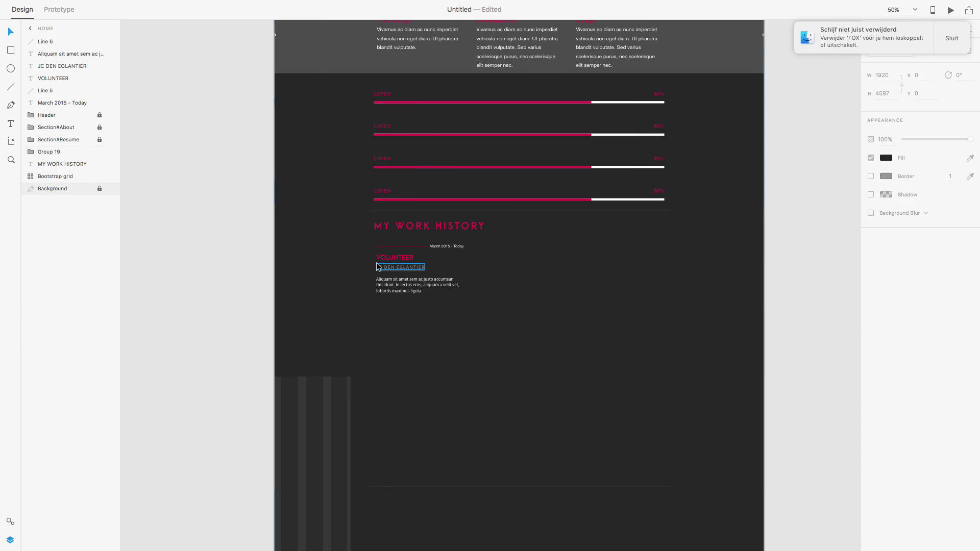
key(super+r)
drag(466, 270, 669, 271)
Step: Resize the work-history repeat grid and retitle the middle job 'GAPHIC DESIGNER'
click(517, 366)
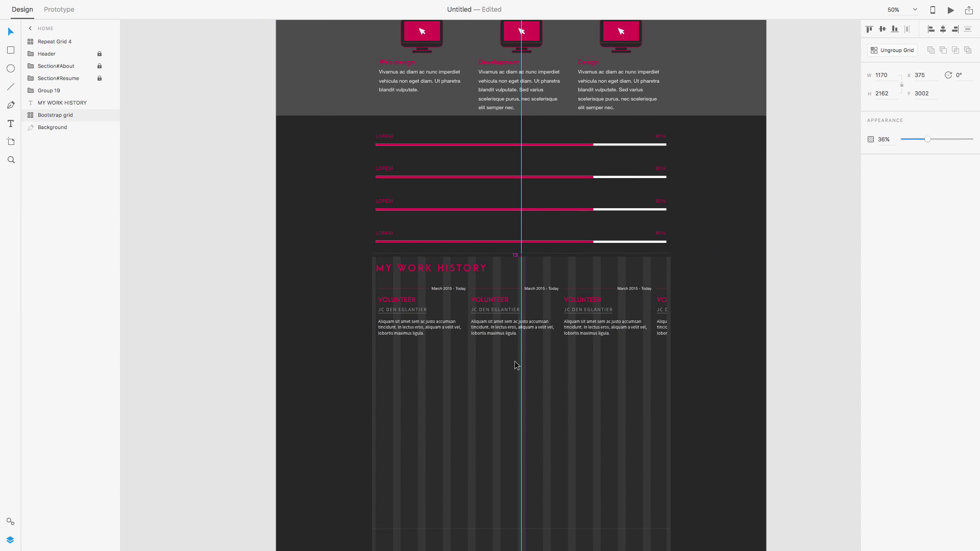
key(super+1)
drag(815, 390, 439, 268)
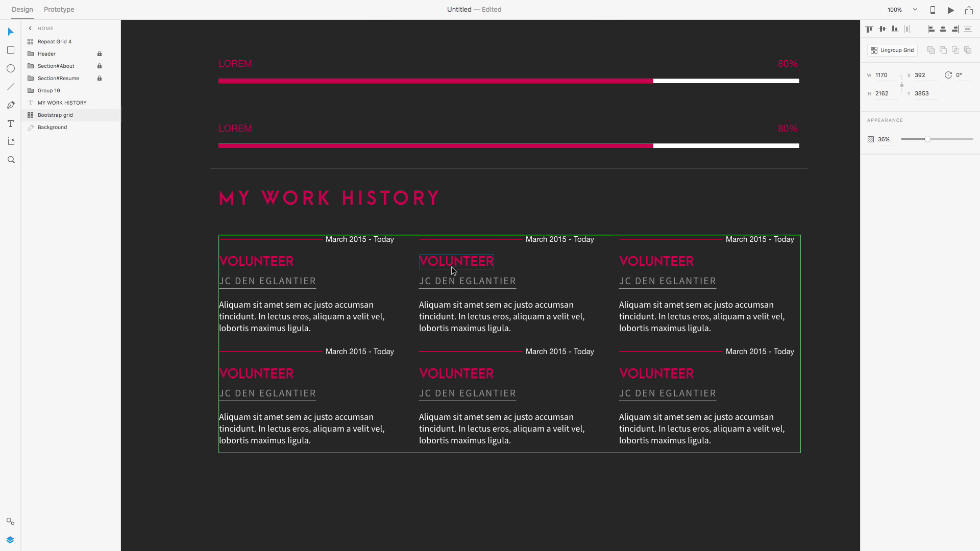
double_click(451, 267)
text(GAPHIC DESIGN)
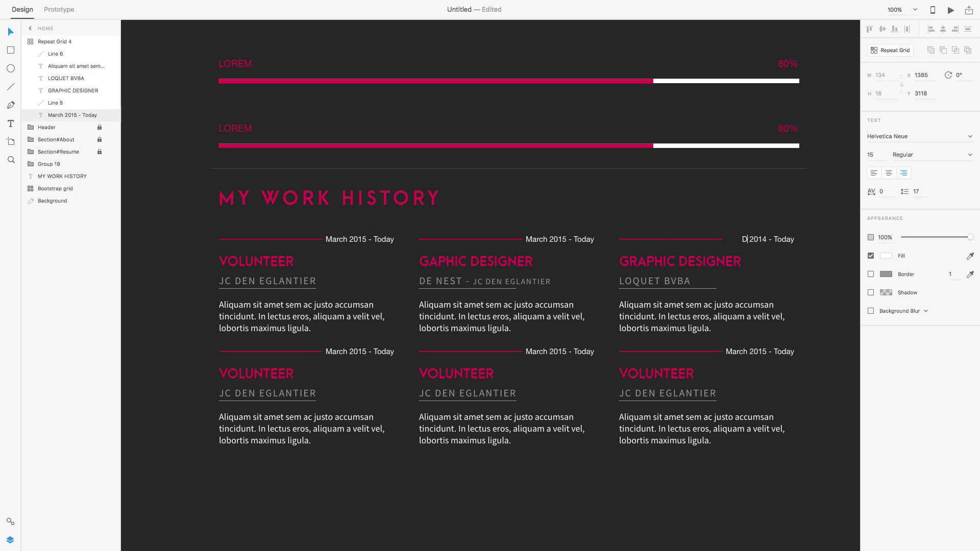
text(r)
key(Escape)
Step: Cut the third column's red line from the grid and place it beside the December 2014 - Today date
right_click(708, 239)
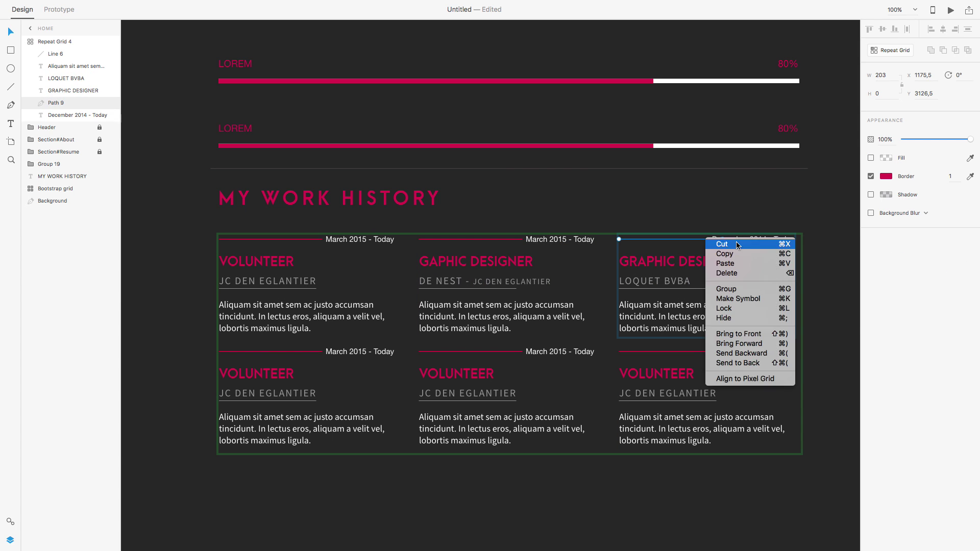
click(306, 242)
scroll(405, 254, up, 5)
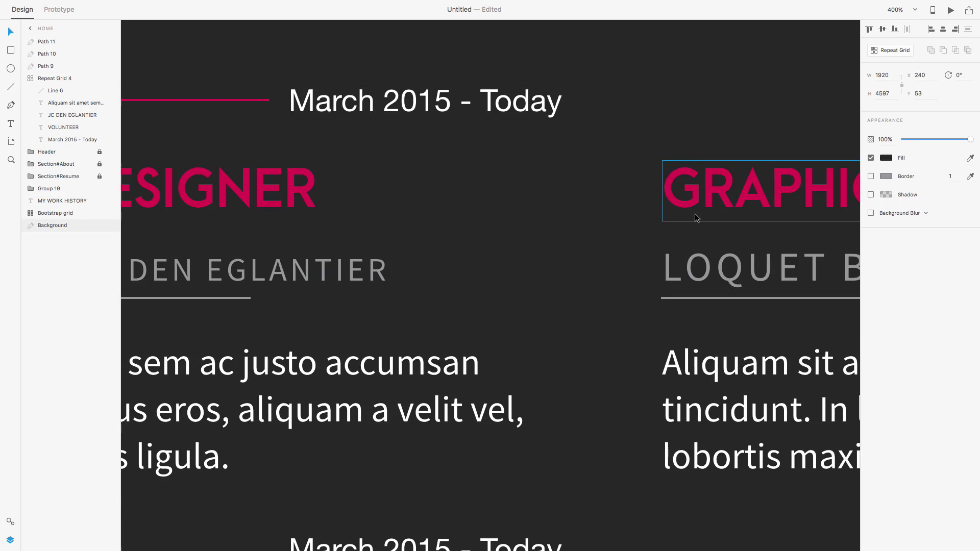
key(super+d)
drag(498, 181, 393, 216)
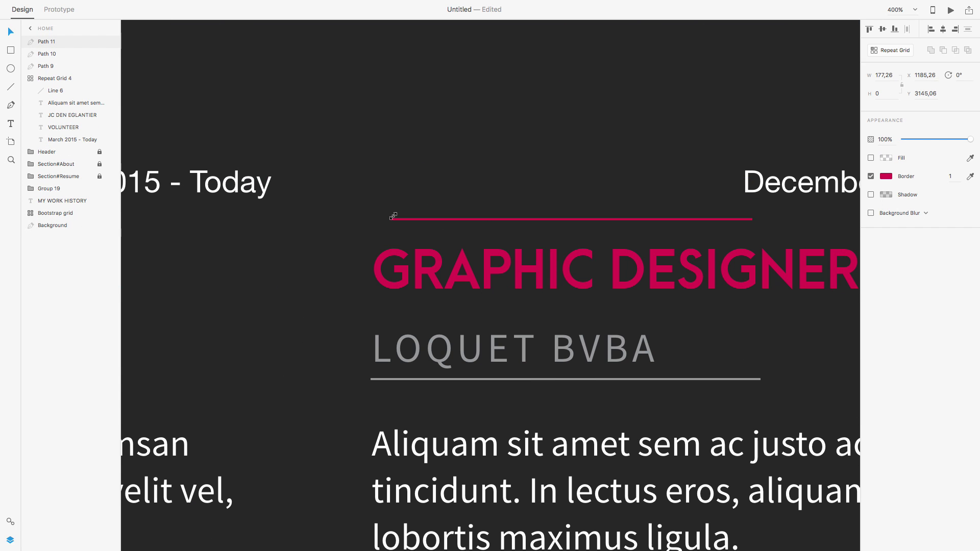
scroll(759, 181, down, 5)
key(Escape)
key(super+3)
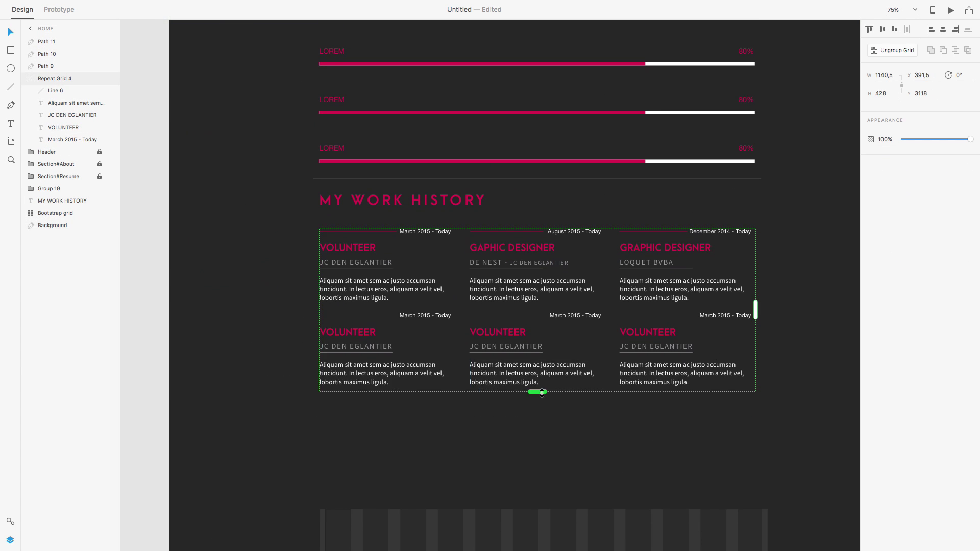
Step: Group the MY WORK HISTORY heading with the job columns and name it Section#Work
scroll(538, 199, up, 5)
shift+click(429, 196)
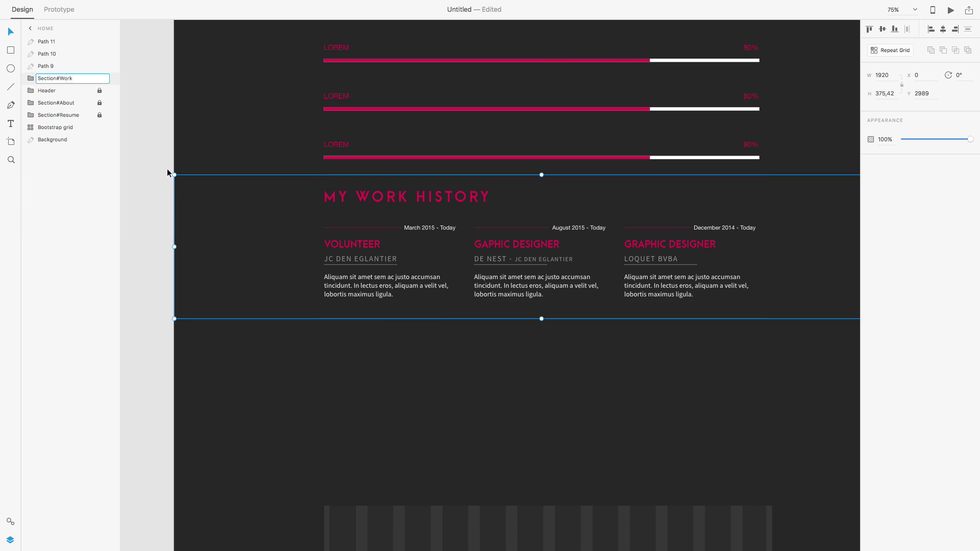
scroll(418, 383, down, 3)
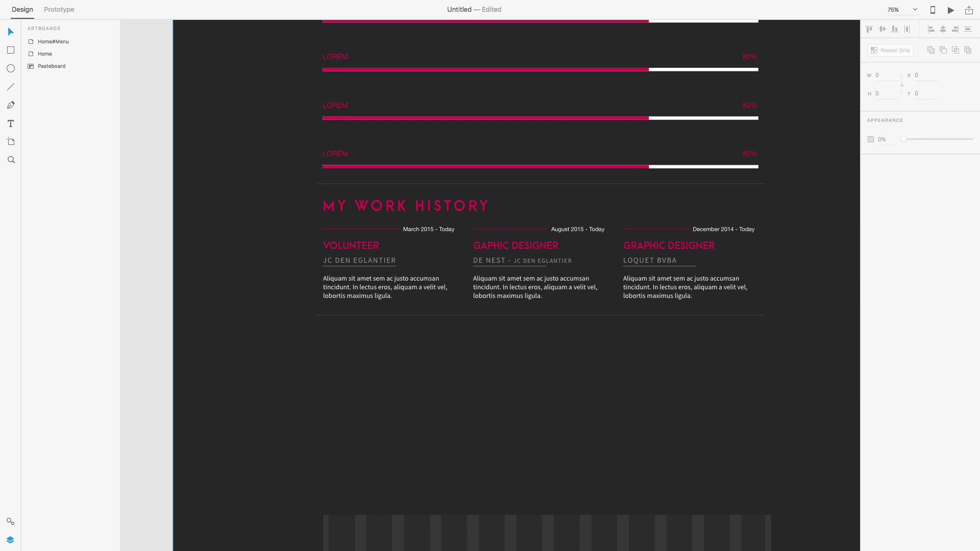
right_click(383, 201)
click(409, 267)
double_click(51, 41)
text(Section#Work)
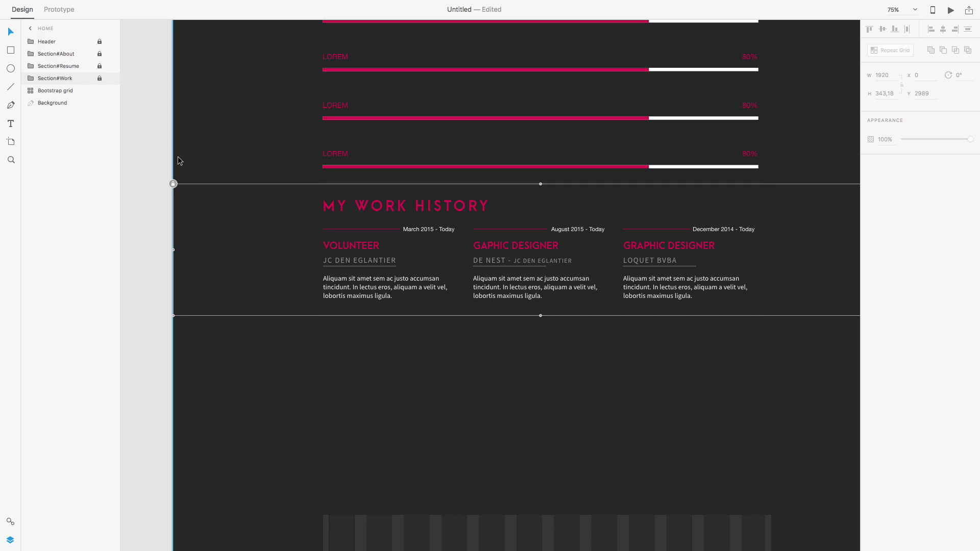
Step: Duplicate the work section below and delete the copied job columns
scroll(180, 160, down, 5)
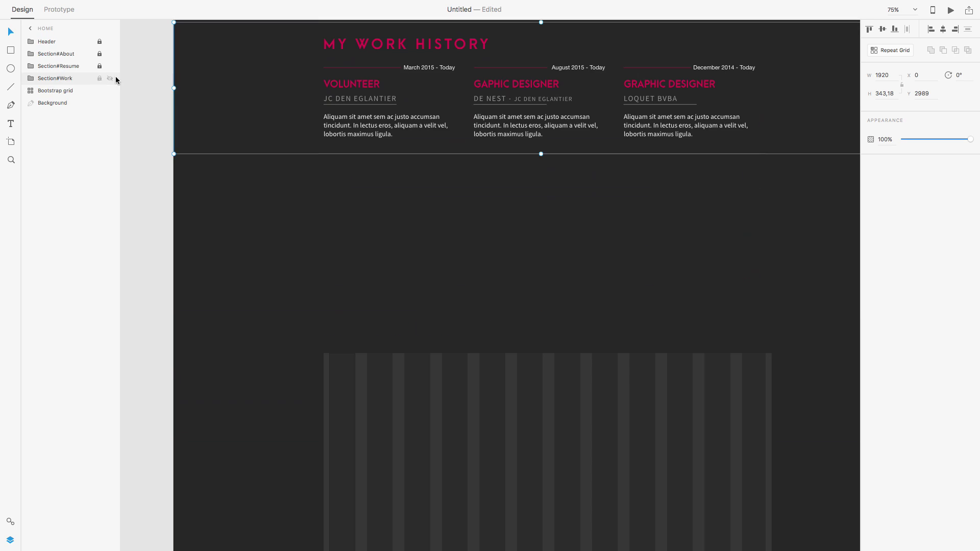
key(ctrl+d)
click(438, 198)
key(Delete)
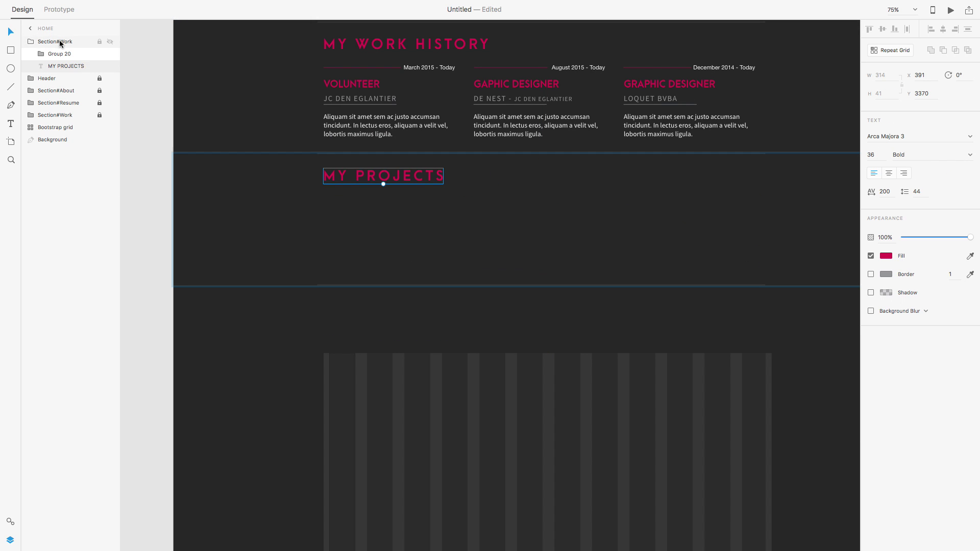
Step: Rename the copied section to Section#Projects
double_click(56, 42)
text(Section#Projects)
key(Return)
key(ctrl+minus)
click(391, 232)
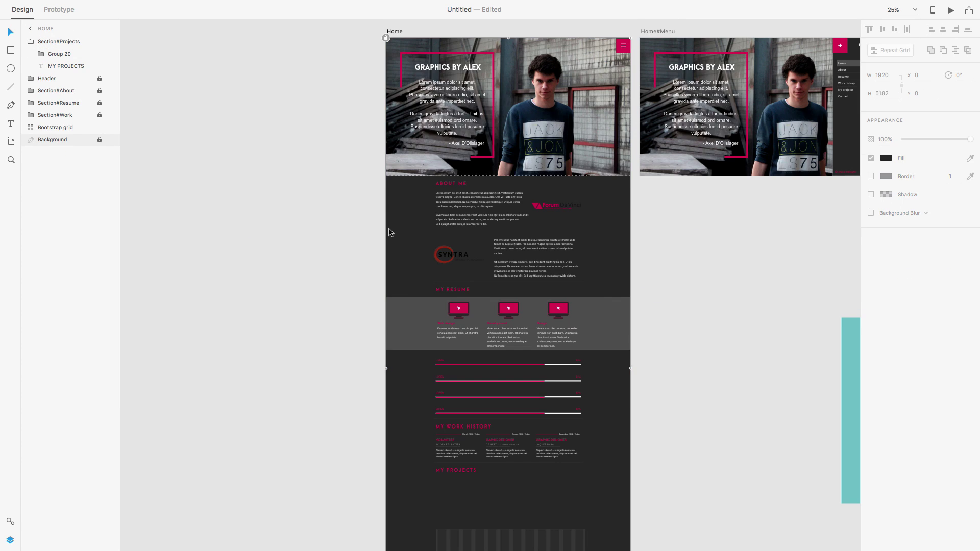
Step: Paste the portrait photo into the projects area and mask it with the small square
scroll(391, 233, down, 10)
key(ctrl+plus)
key(ctrl+v)
click(101, 6)
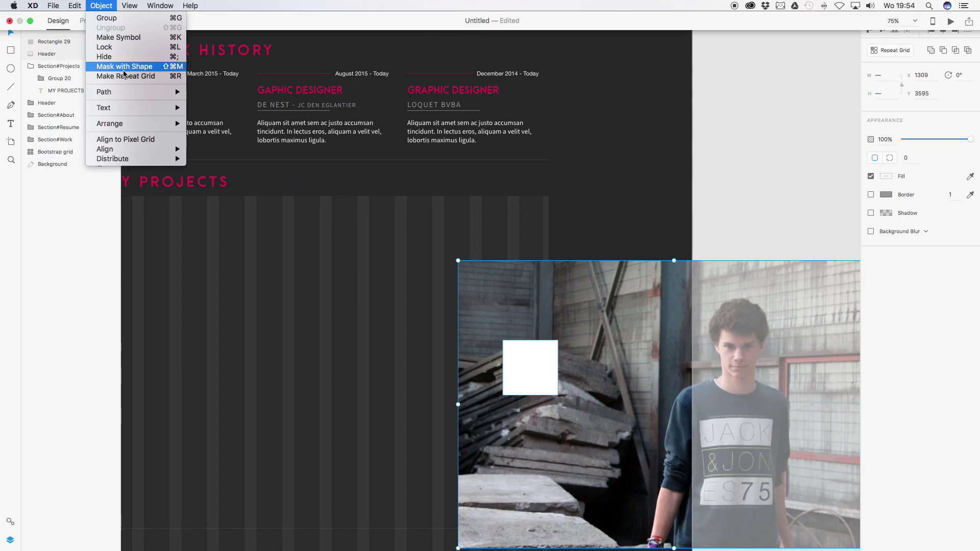
click(124, 67)
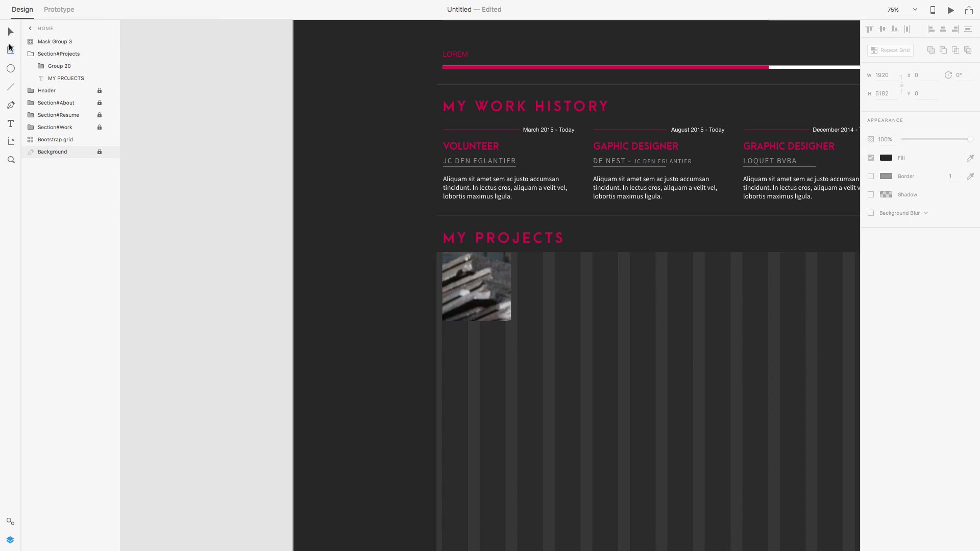
Step: Repeat the masked tile into a 6×3 image grid and make the LOREM IPSUM card heading pink
click(55, 41)
key(ctrl+g)
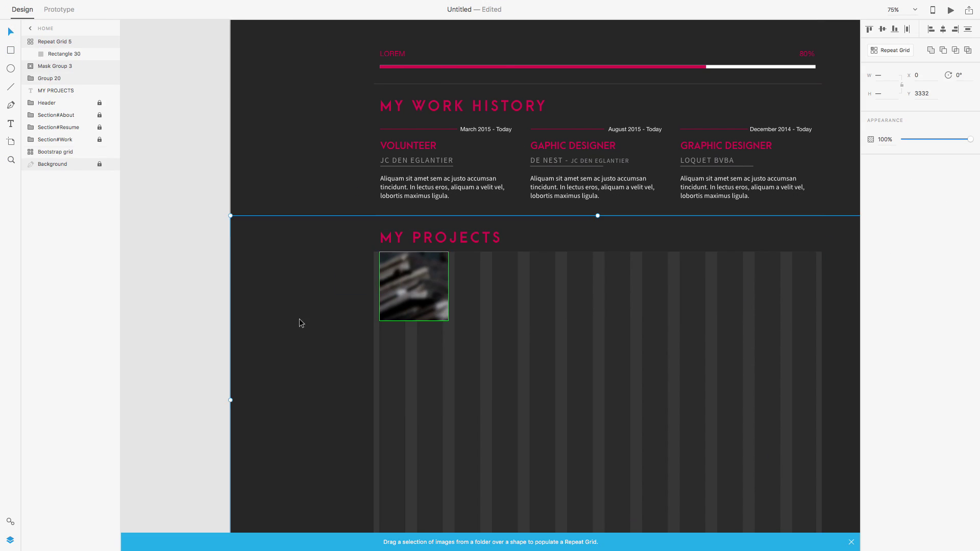
drag(449, 286, 778, 286)
drag(580, 322, 596, 476)
key(ctrl+shift+g)
click(507, 286)
scroll(633, 299, down, 2)
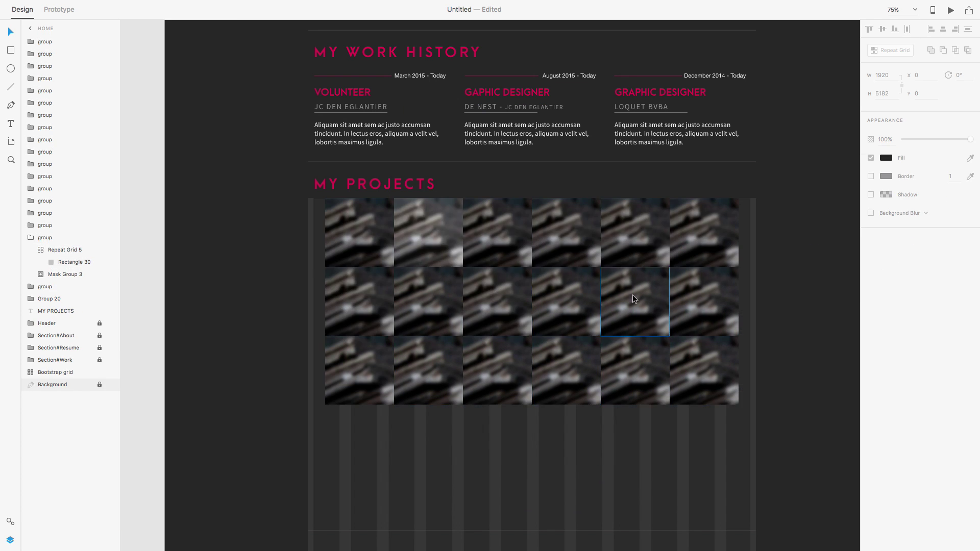
key(ctrl+z)
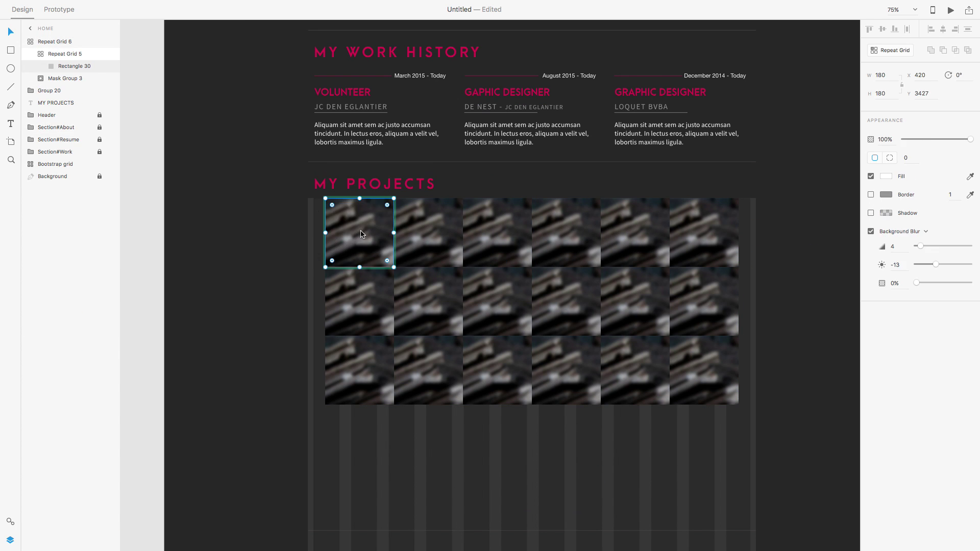
key(ctrl+z)
key(ctrl+z)
key(ctrl+z)
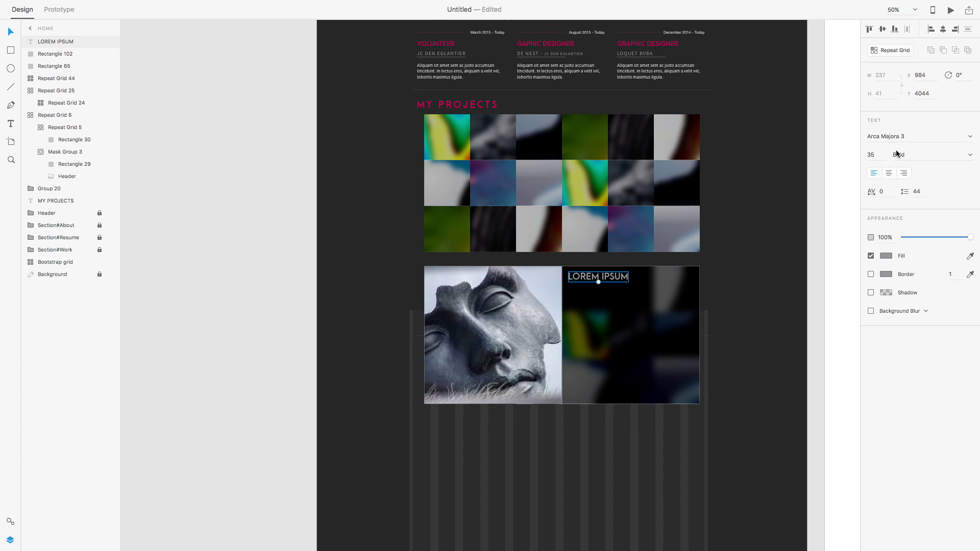
click(887, 255)
click(777, 317)
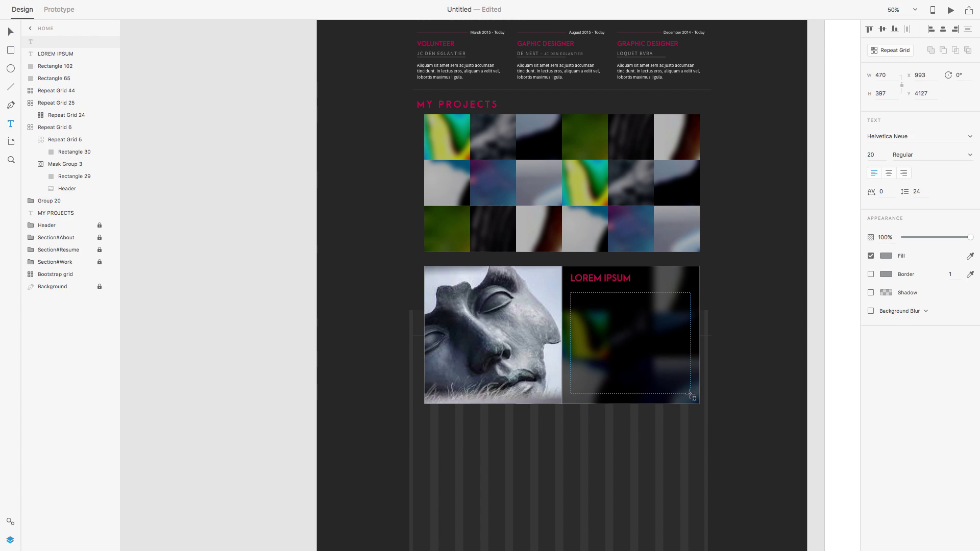
Step: Set the card's body paragraph in Source Sans Pro and make the date text grey
key(ctrl+alt+v)
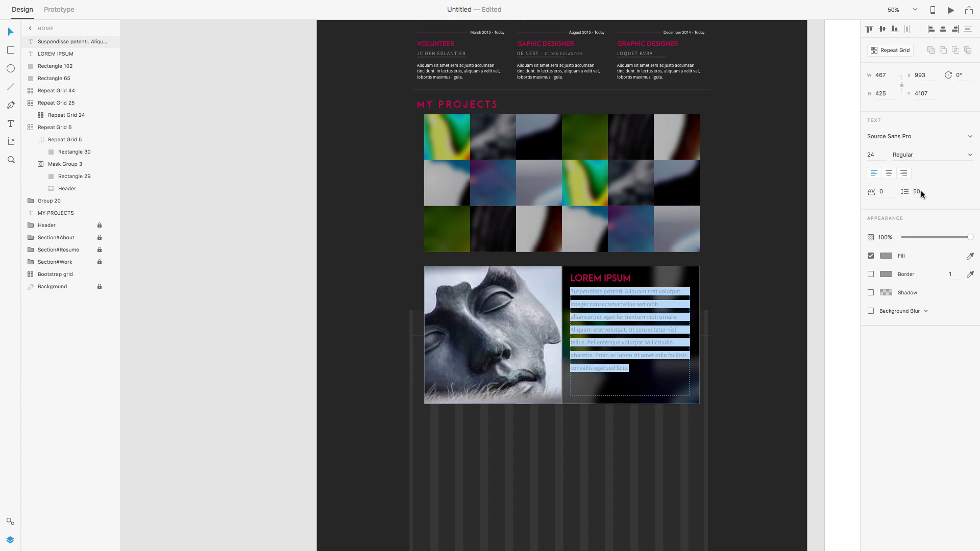
click(887, 255)
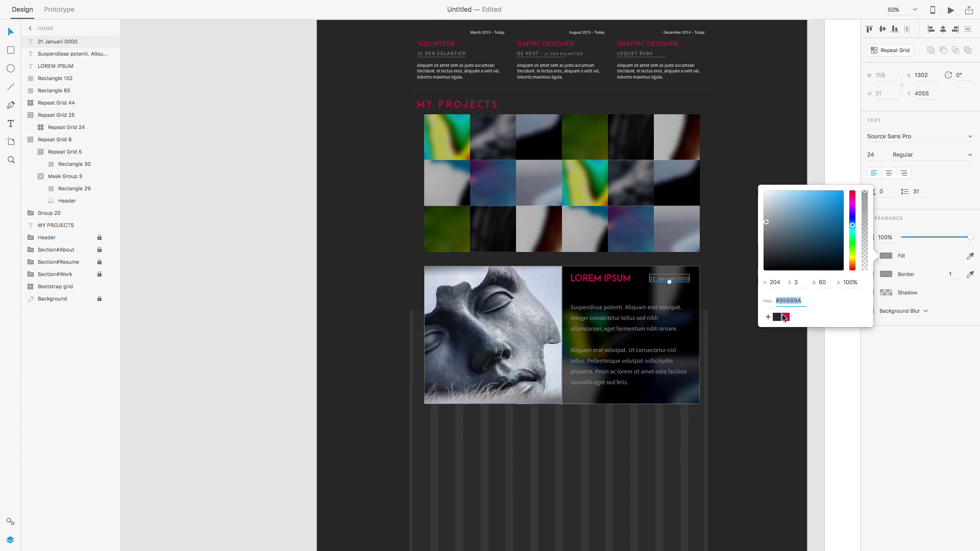
key(ctrl+1)
click(736, 338)
Step: Move the statue project card onto the right-hand artboard
scroll(777, 228, up, 5)
key(ctrl+0)
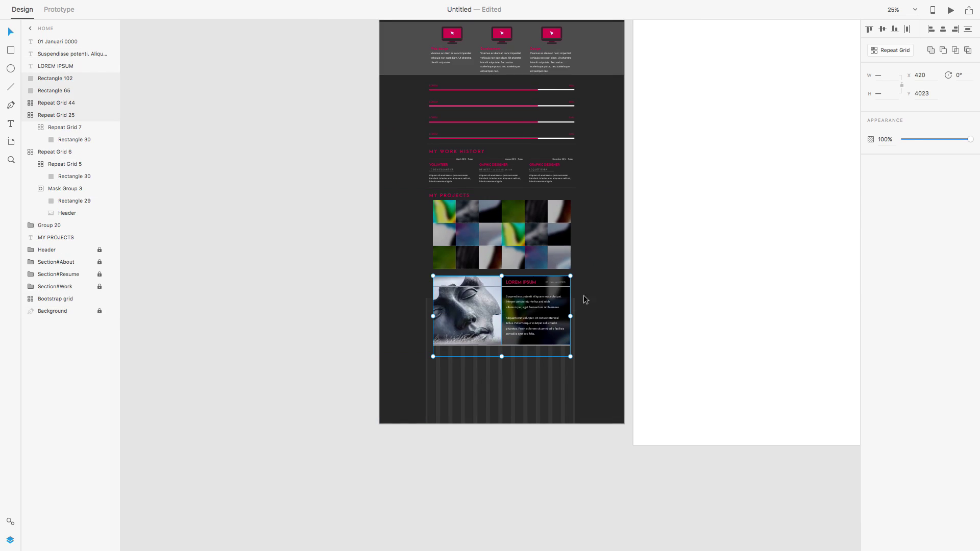
drag(583, 295, 688, 345)
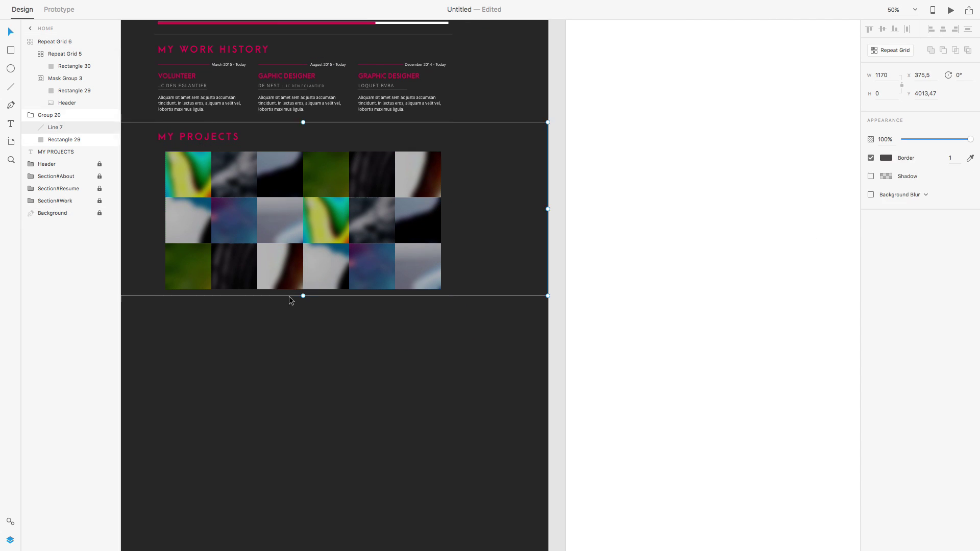
Step: Select the whole projects section and drill into the grouped page sections at full-page zoom
click(72, 92)
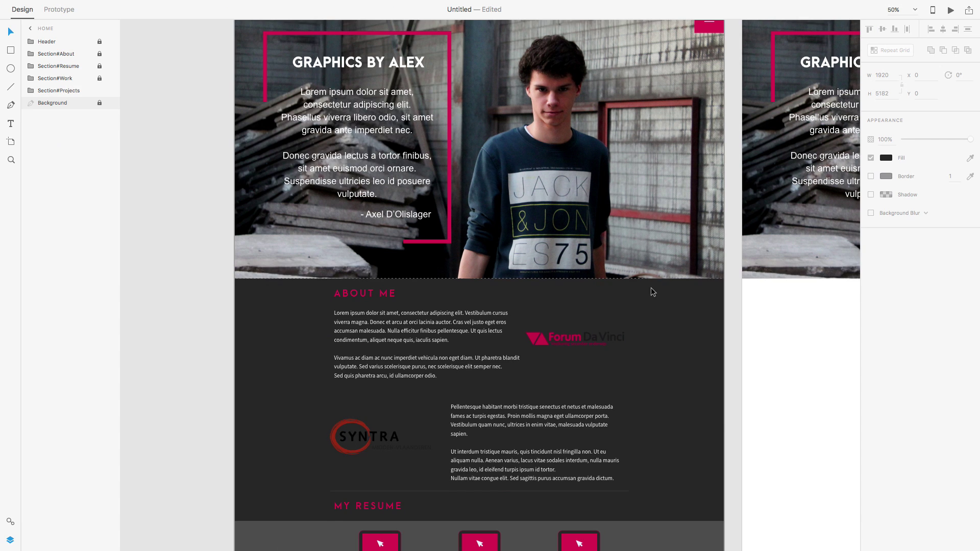
scroll(206, 137, down, 3)
key(ctrl+minus)
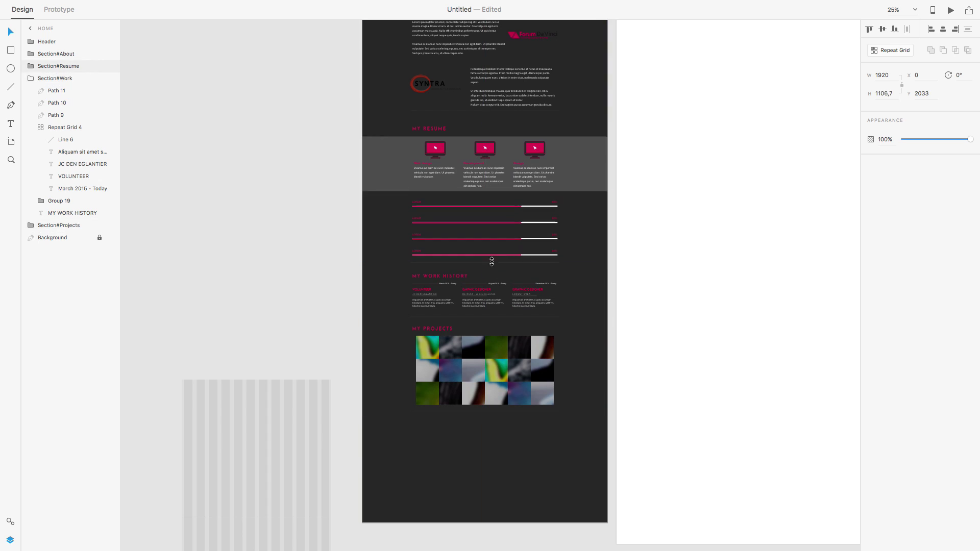
double_click(483, 225)
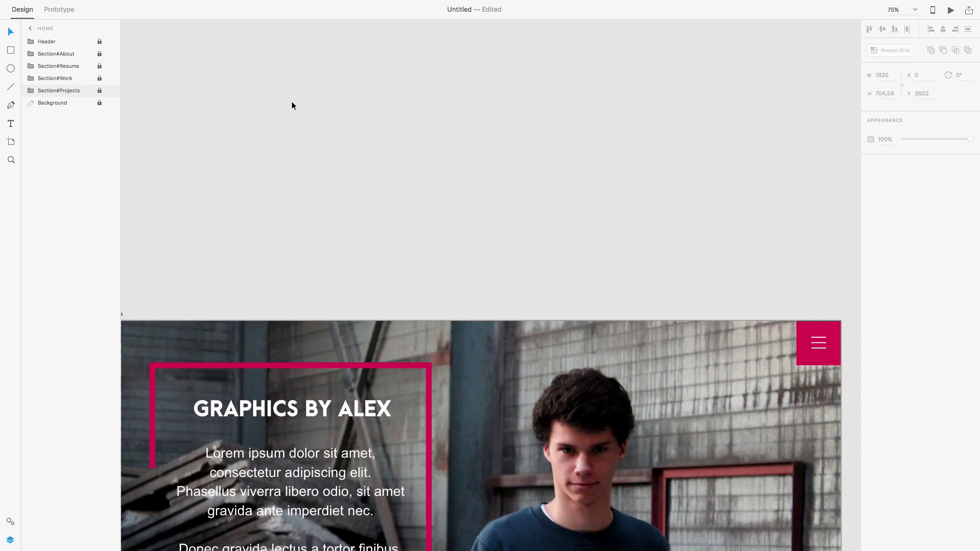
scroll(437, 226, up, 3)
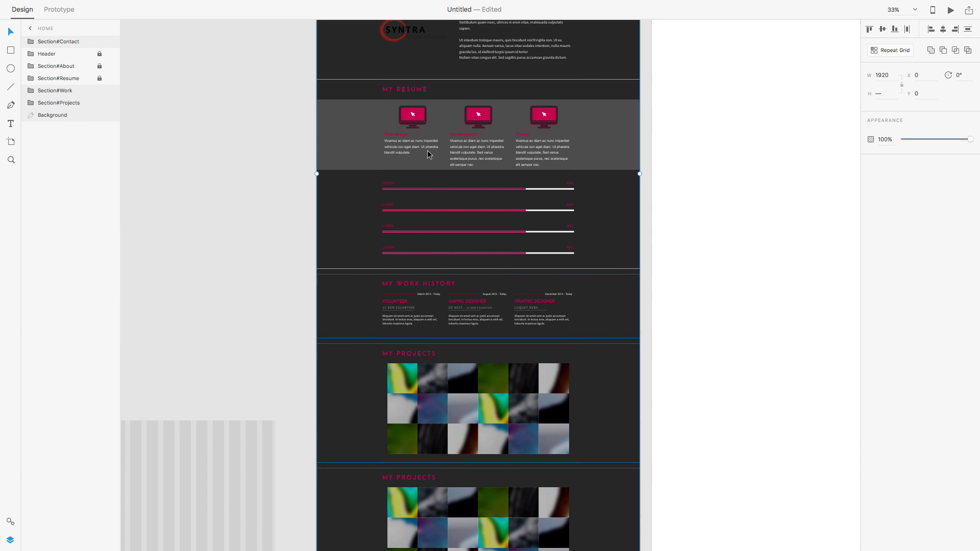
Step: Remove the copied image grid under CONTACT ME and make the phone and email icons pink
drag(77, 112, 77, 109)
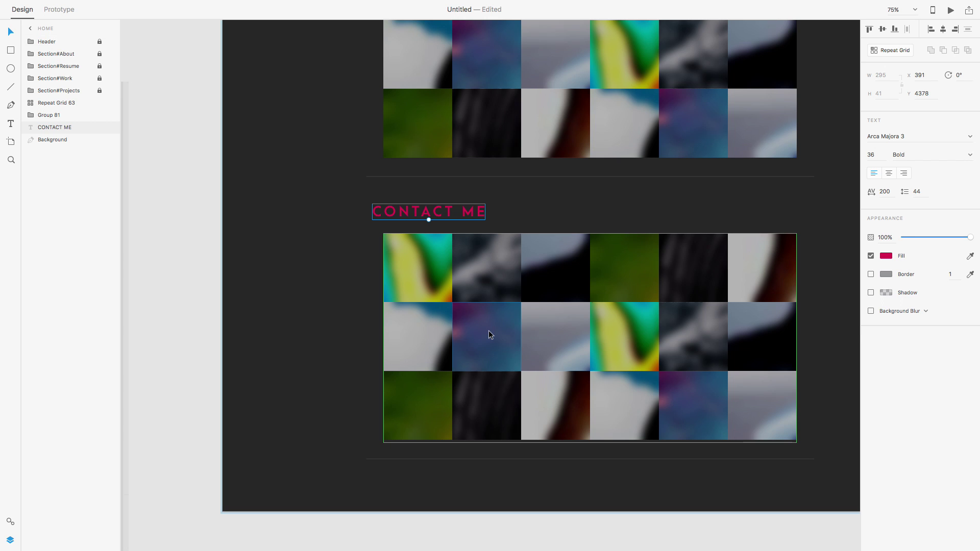
key(ctrl+z)
key(ctrl+z)
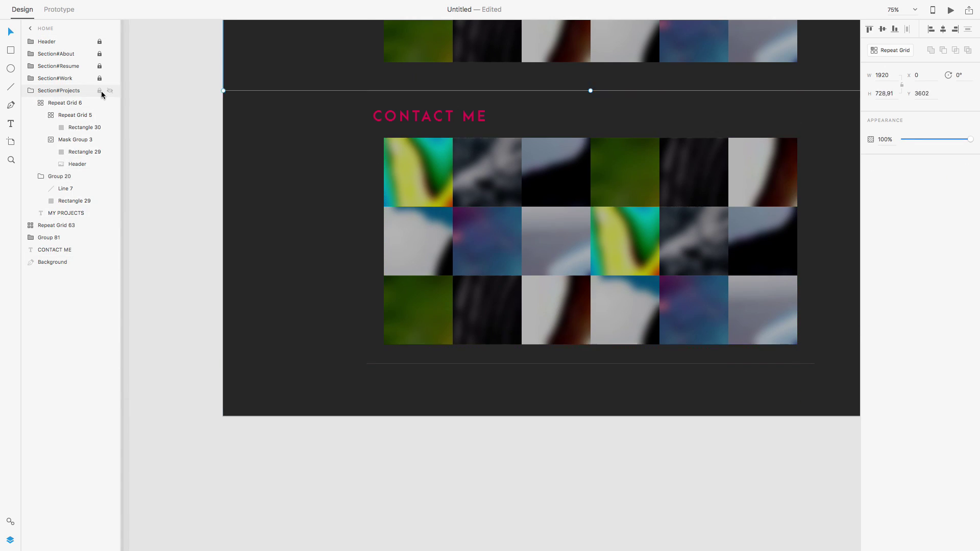
key(ctrl+z)
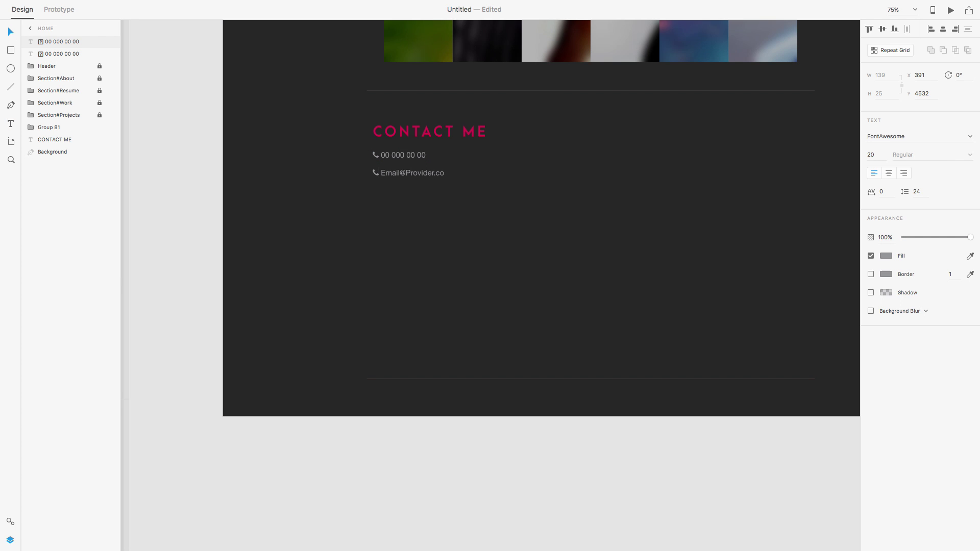
click(886, 256)
key(ctrl+z)
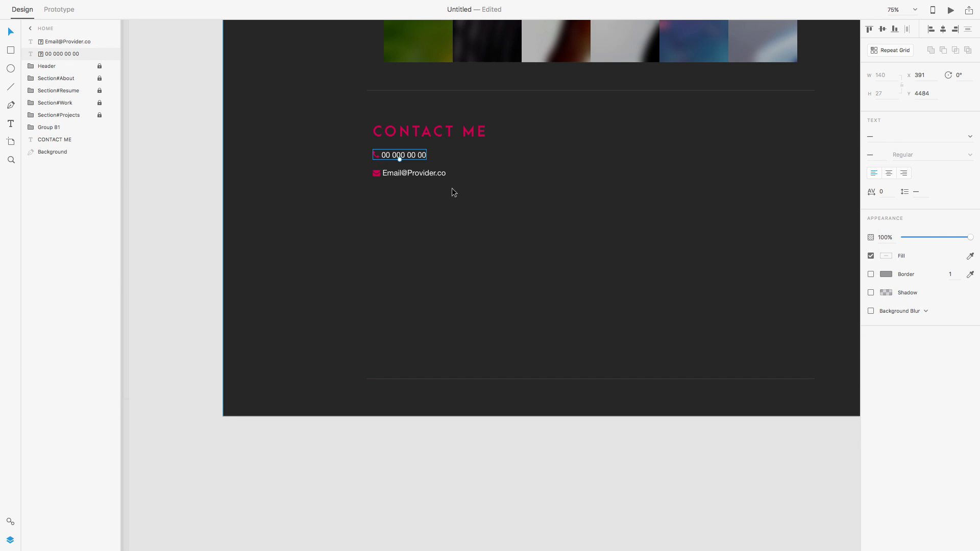
key(ctrl+z)
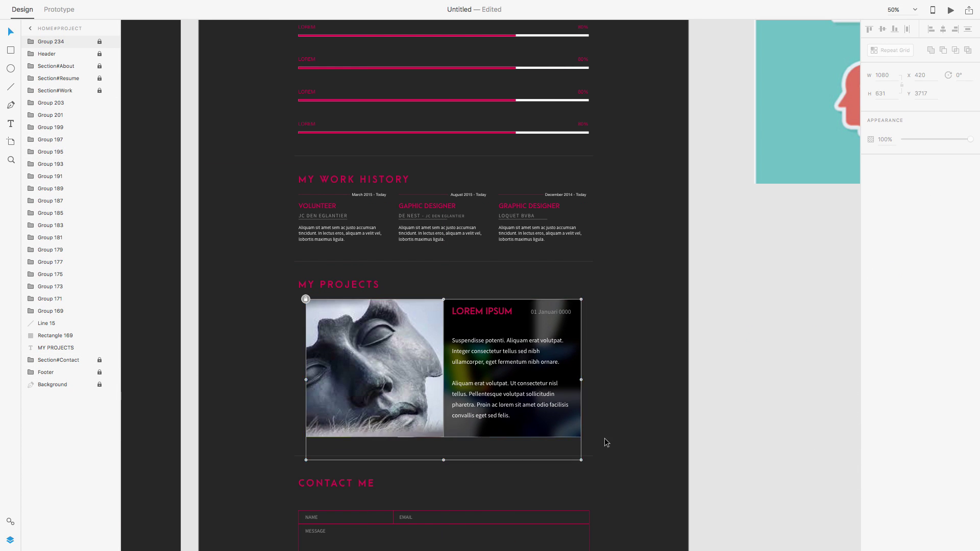
Step: Step out of the projects group in the Graphics by Alex - design file
key(Delete)
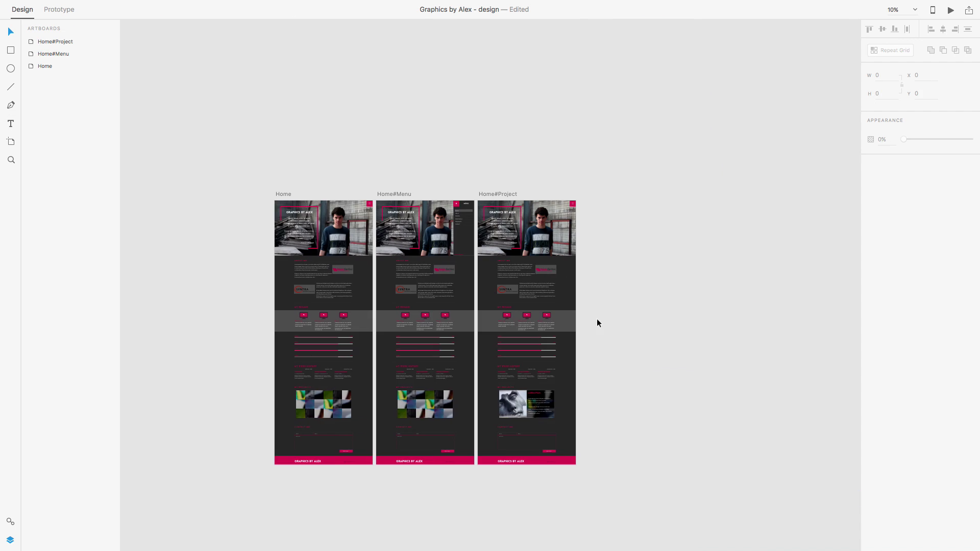
Step: Select the Home, Home#Menu and Home#Project artboards together
key(ctrl+1)
key(ctrl+a)
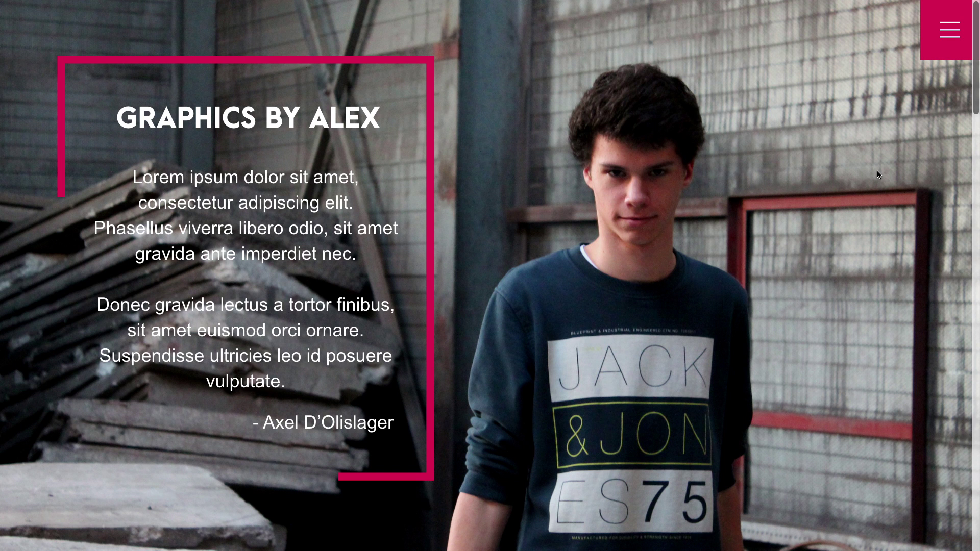
Step: Scroll the preview from the hero down to the footer, then jump back to the top
scroll(877, 173, down, 3)
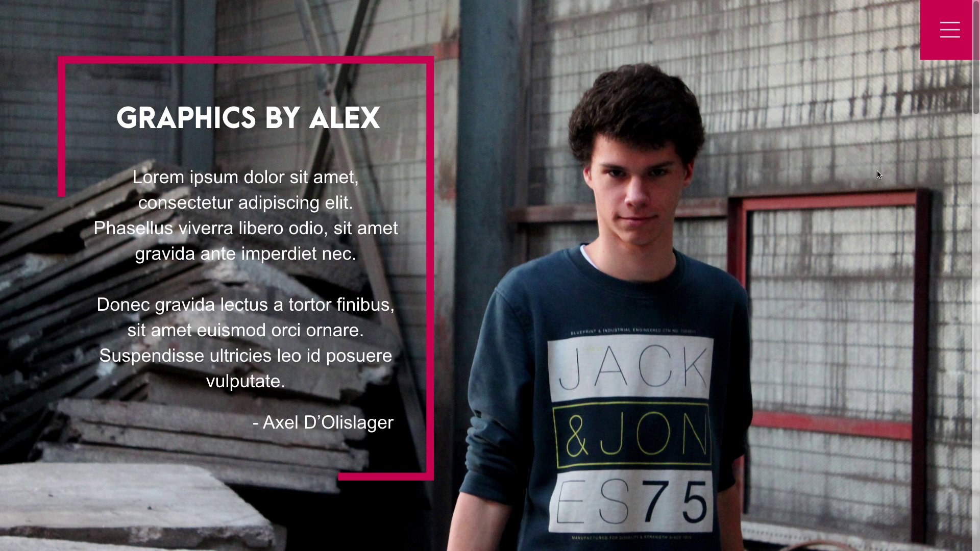
scroll(878, 175, down, 3)
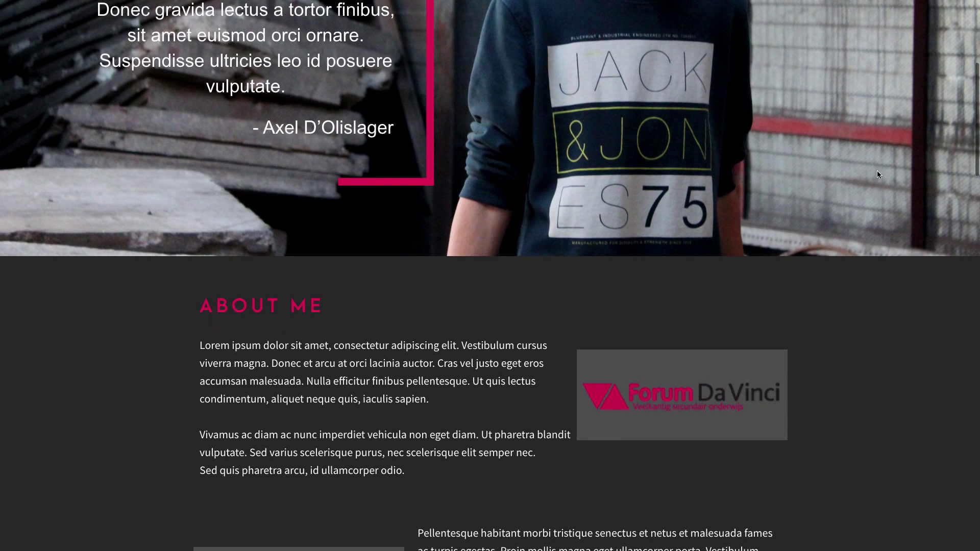
scroll(877, 175, down, 4)
scroll(878, 175, down, 2)
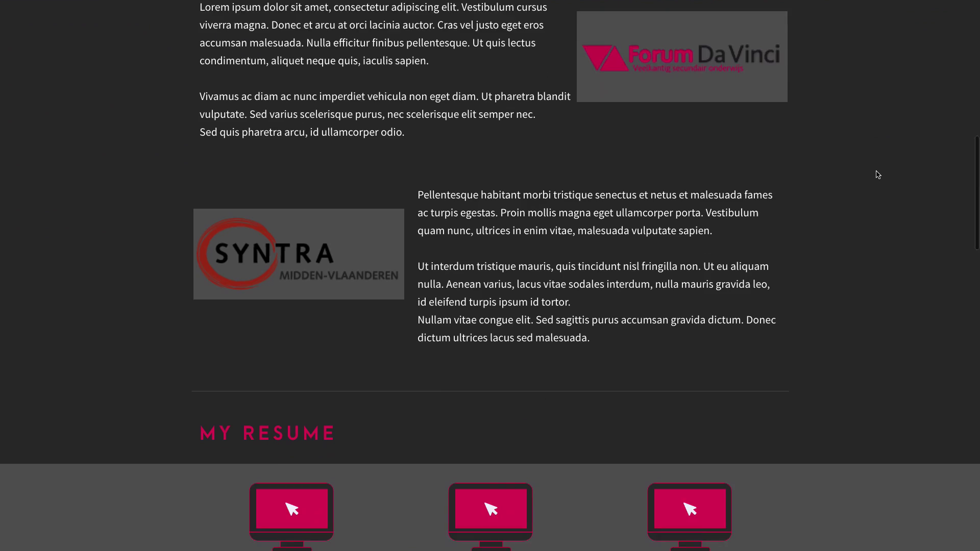
scroll(878, 175, down, 2)
scroll(879, 175, down, 6)
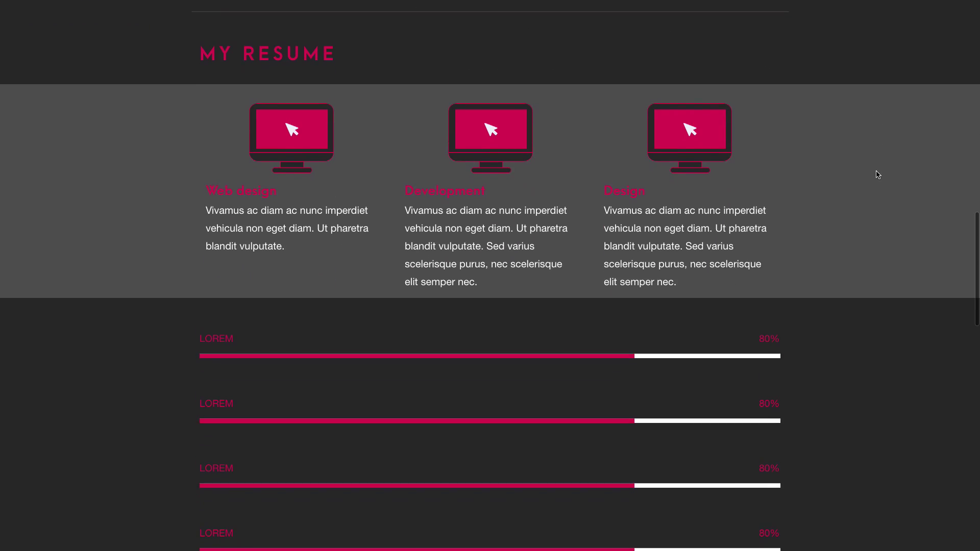
scroll(878, 174, down, 4)
scroll(878, 175, down, 1)
scroll(878, 175, down, 3)
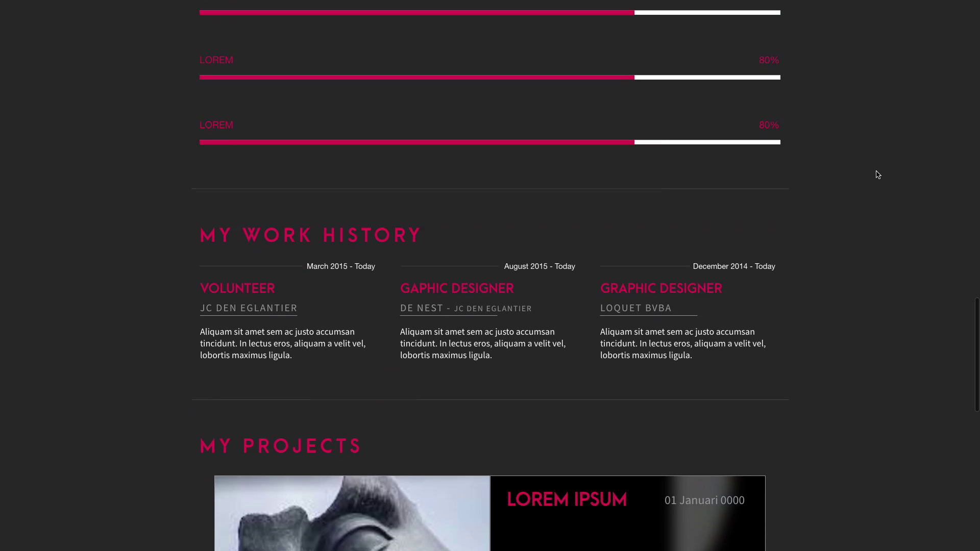
scroll(879, 174, down, 3)
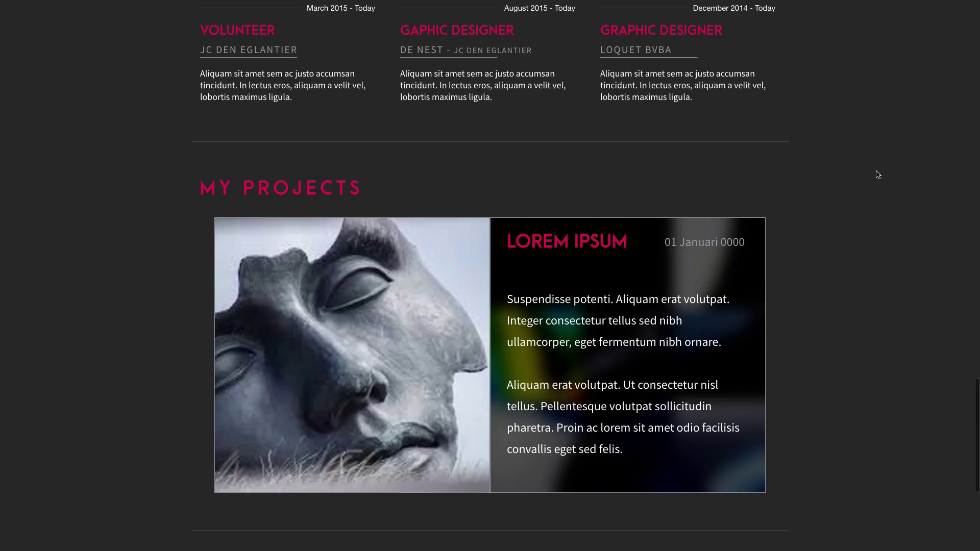
scroll(878, 175, down, 4)
scroll(878, 175, down, 4)
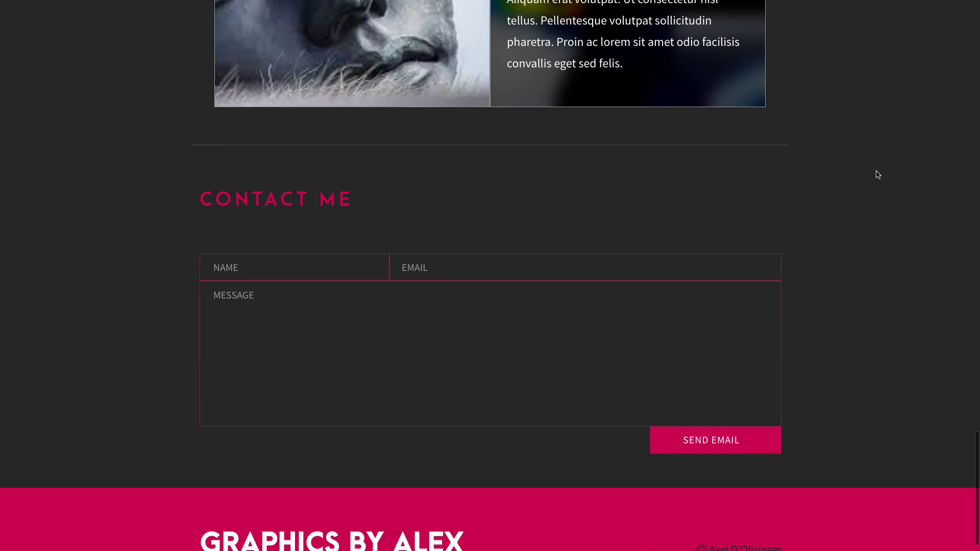
scroll(878, 175, down, 1)
key(Home)
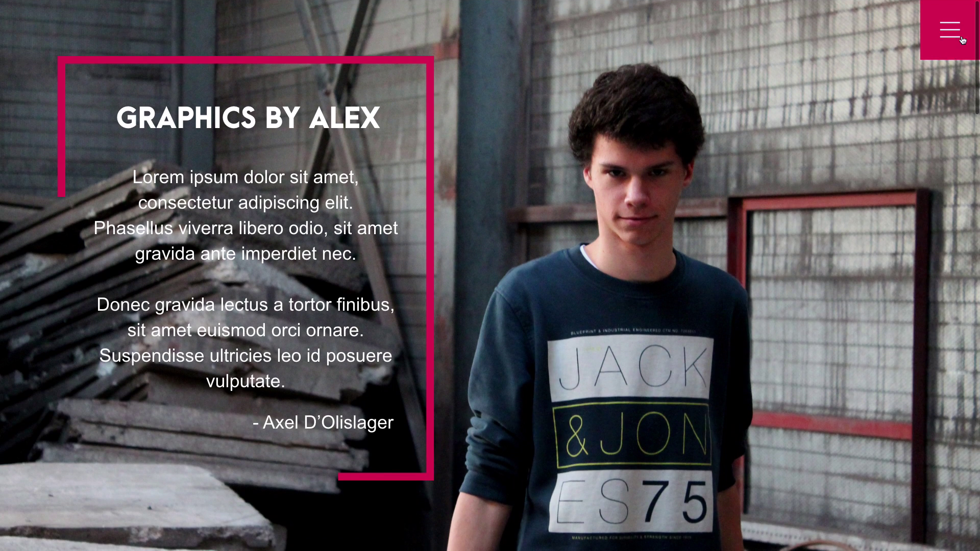
Step: Jump to About Me via the slide-in menu and scroll through the page
click(949, 36)
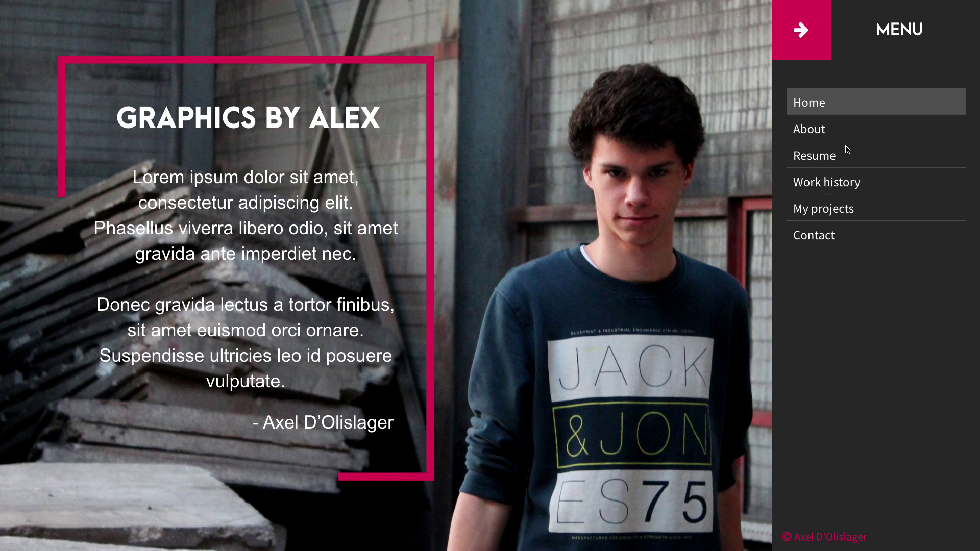
click(811, 134)
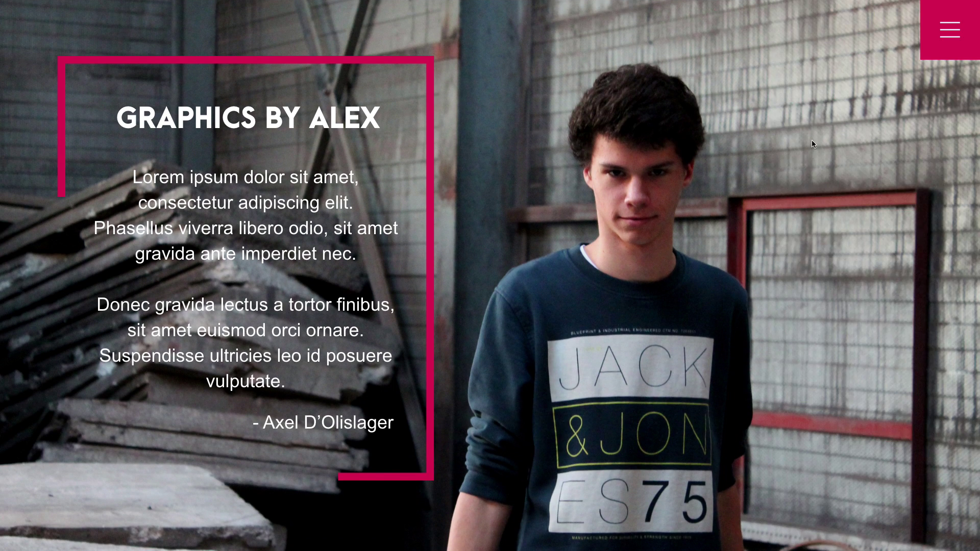
scroll(802, 164, down, 4)
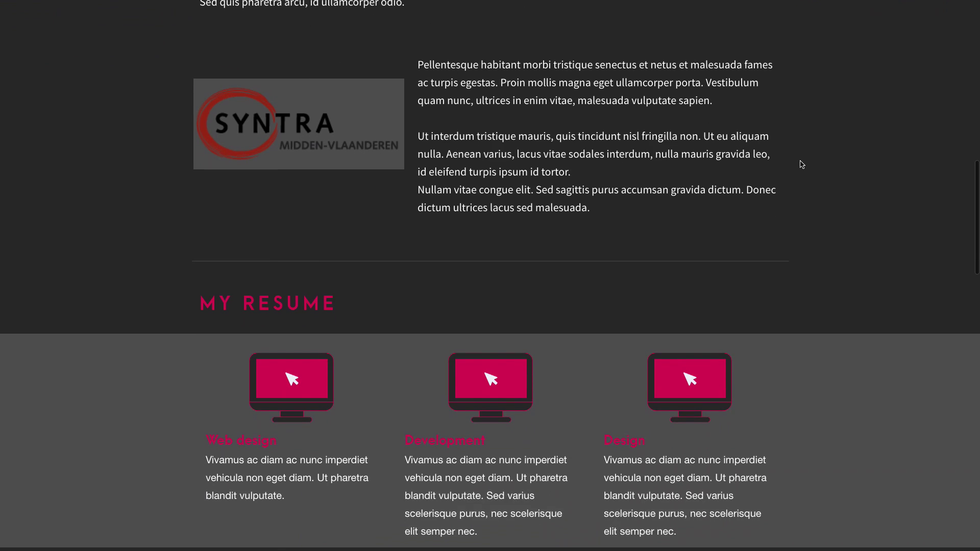
scroll(801, 164, down, 3)
scroll(802, 164, down, 5)
scroll(802, 165, down, 4)
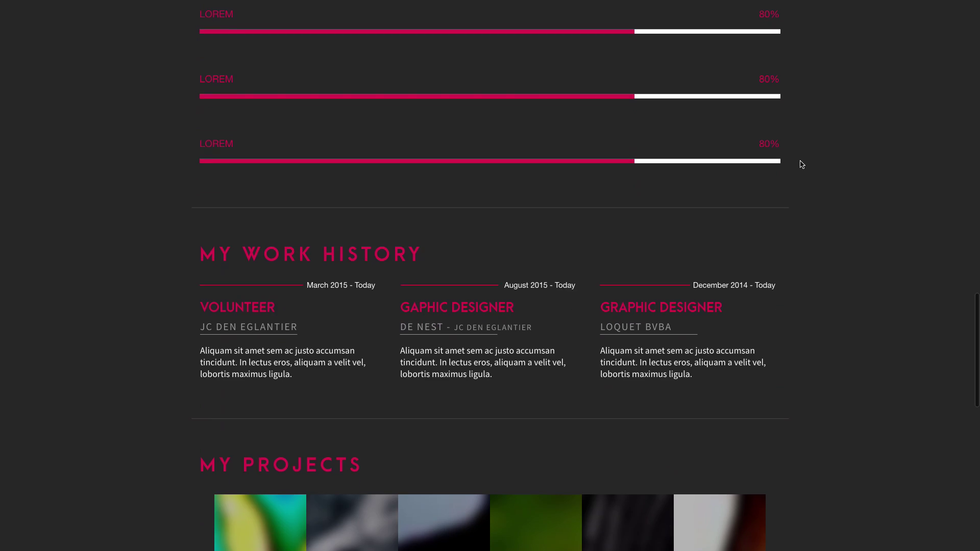
scroll(801, 165, down, 6)
scroll(801, 164, down, 2)
scroll(801, 165, down, 2)
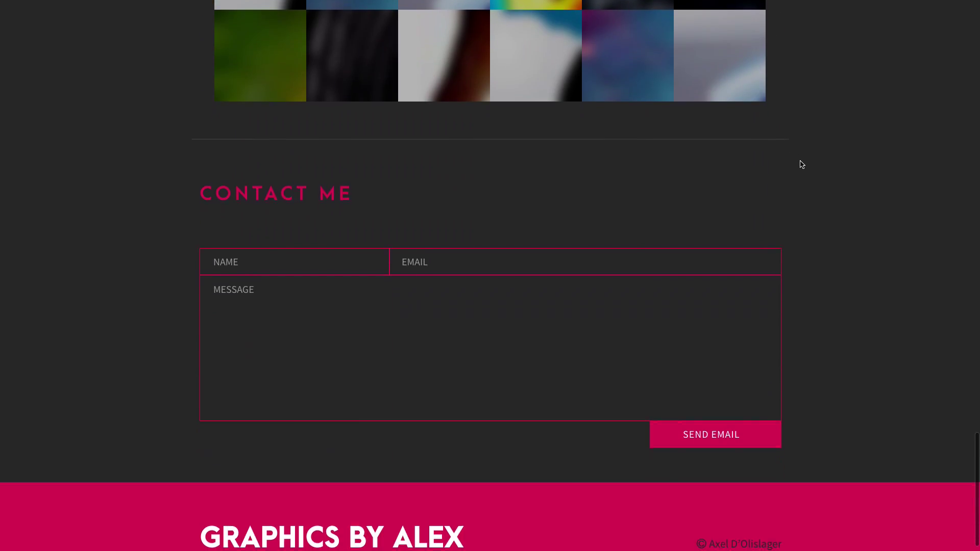
scroll(801, 164, up, 6)
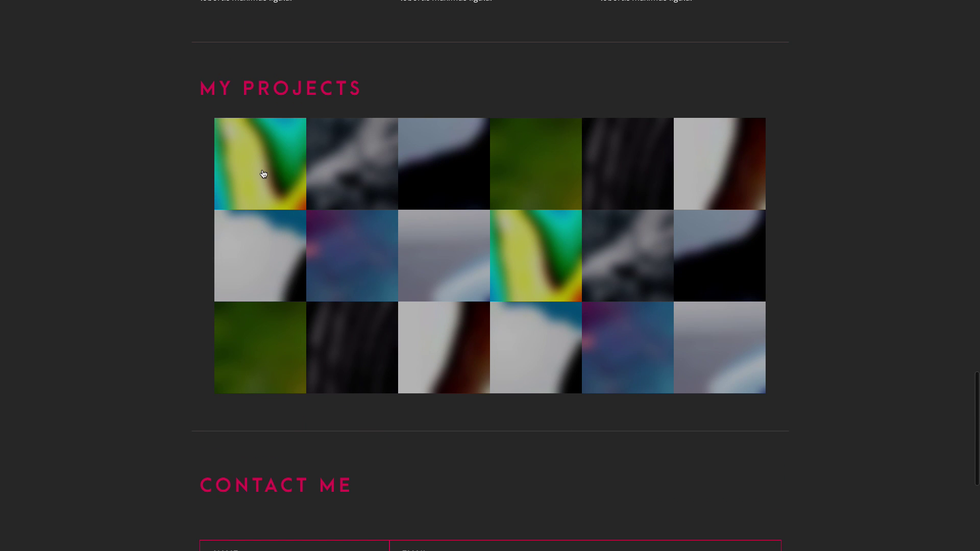
Step: Open a project tile and scroll down to the LOREM IPSUM statue card
click(263, 174)
scroll(532, 183, down, 4)
scroll(531, 184, down, 8)
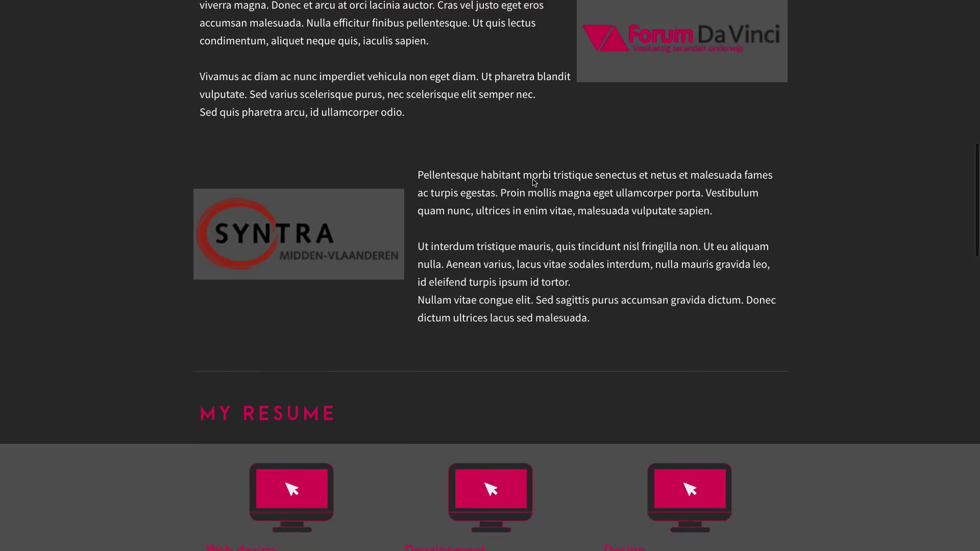
scroll(532, 184, down, 4)
scroll(532, 183, down, 2)
scroll(533, 182, down, 5)
scroll(532, 183, down, 3)
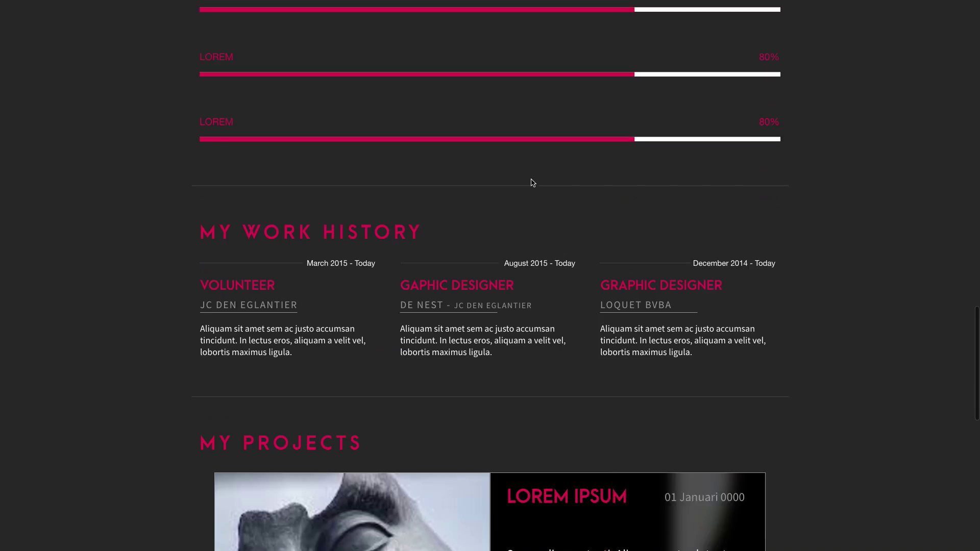